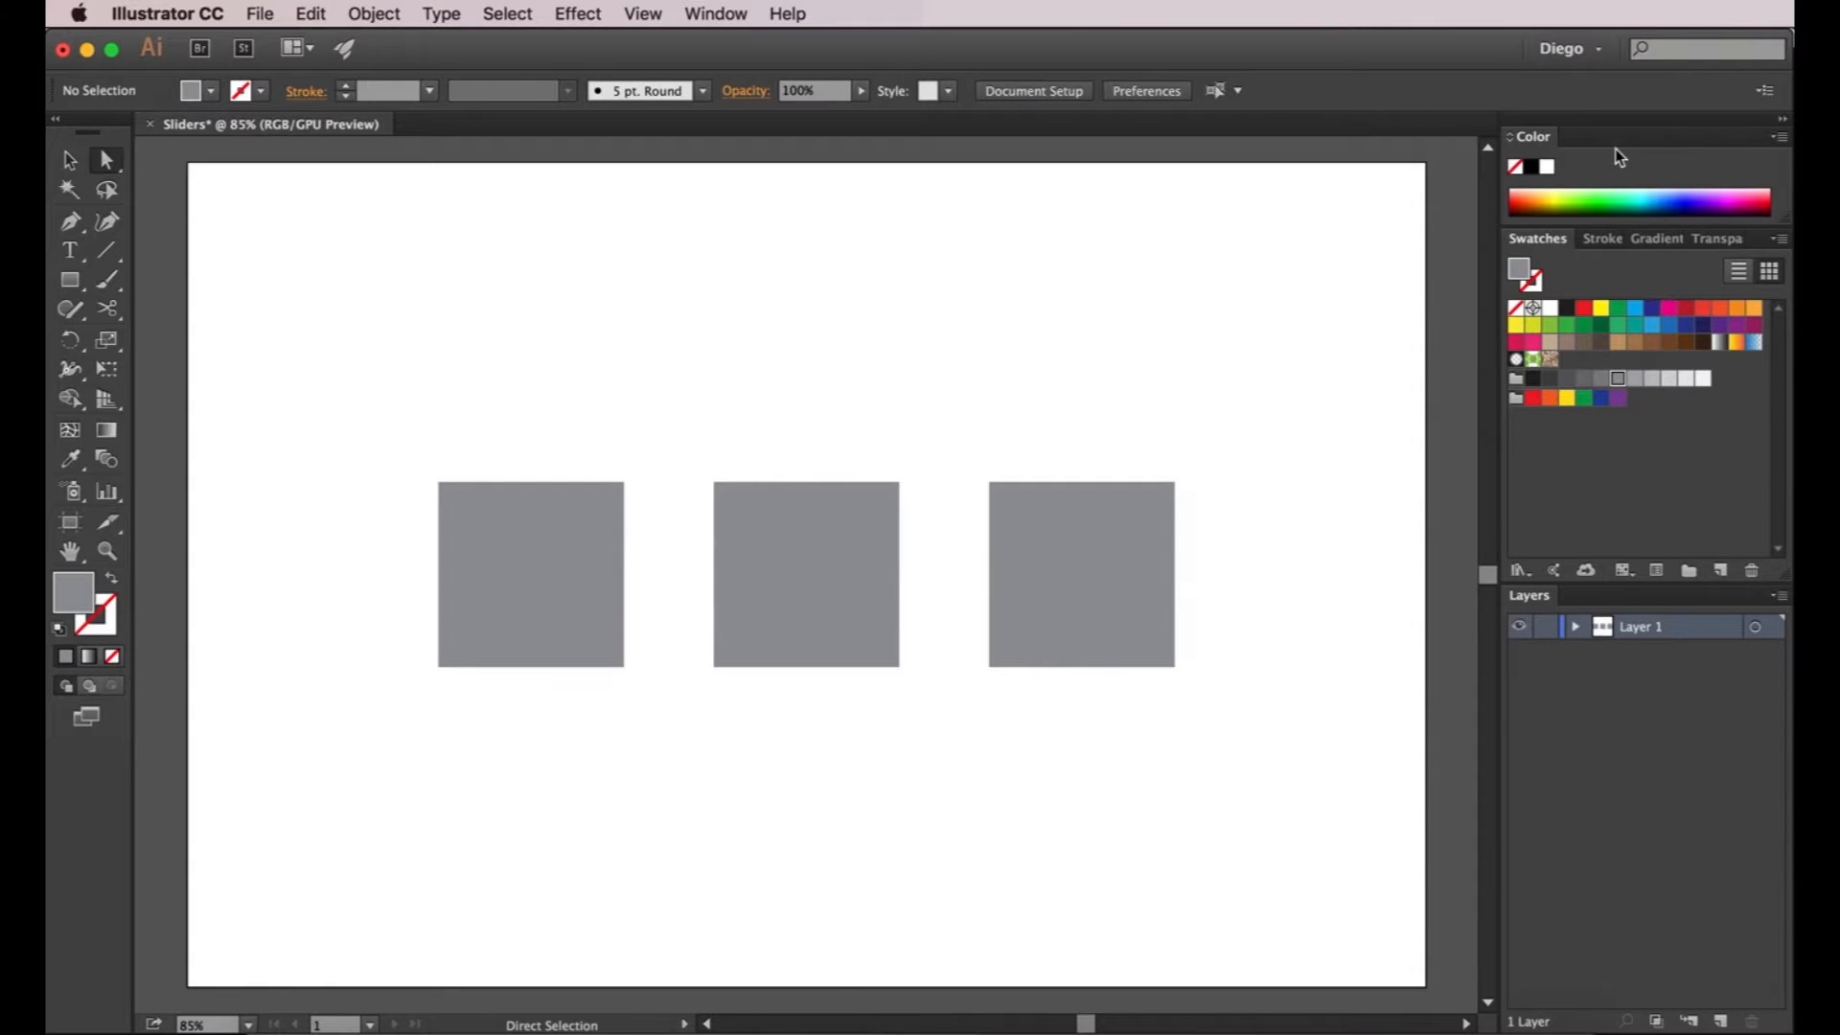
Show the color slider options, select the first gray square and switch its color sliders to RGB
click(1774, 139)
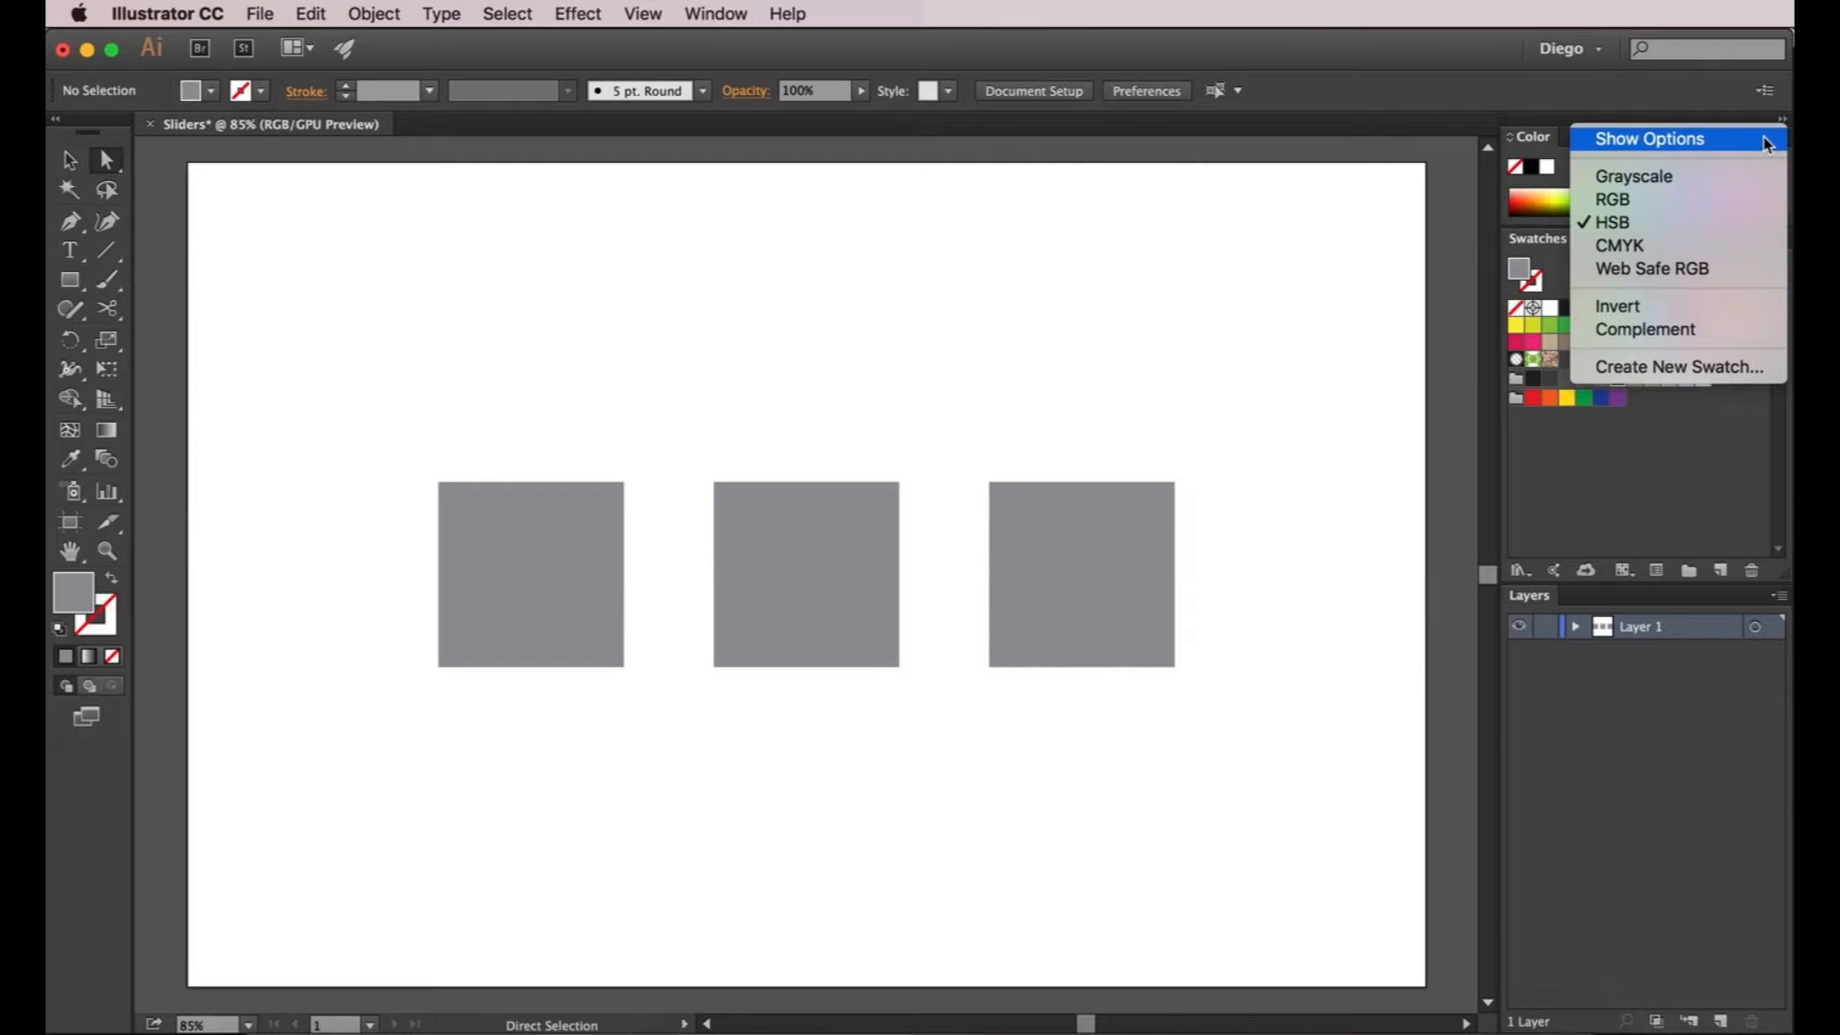
click(1757, 139)
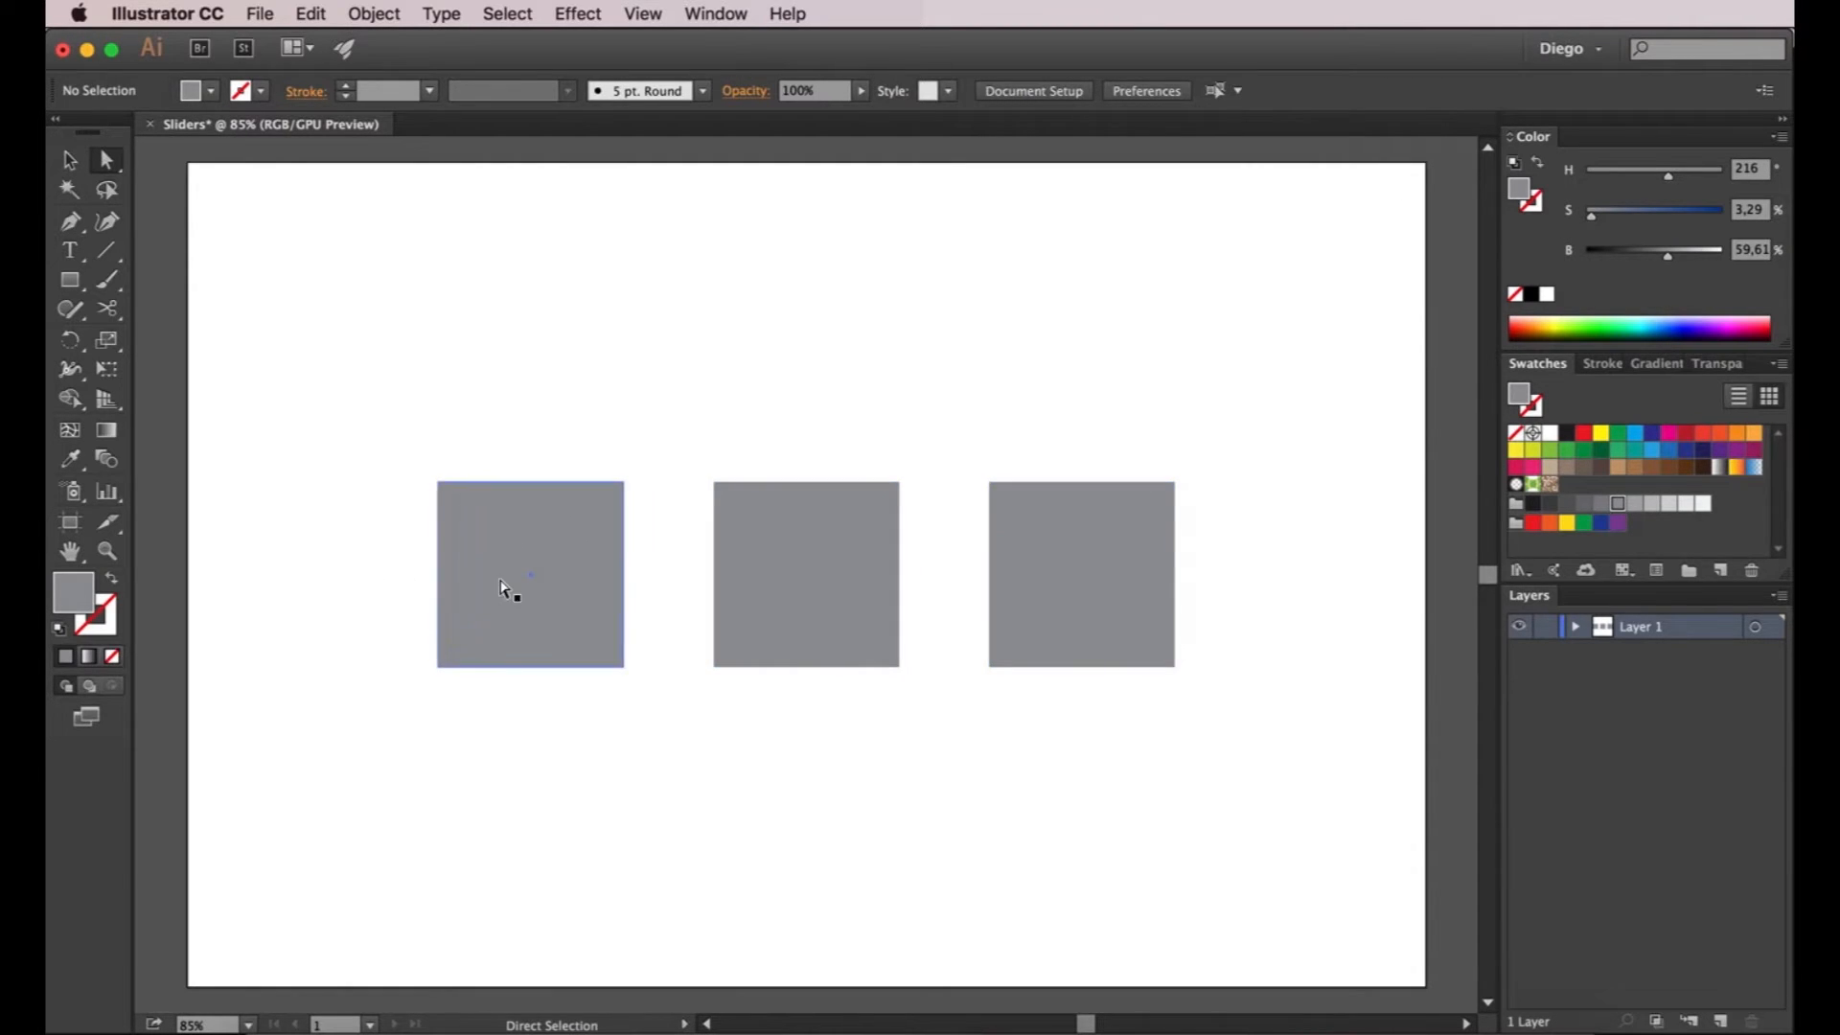
click(498, 577)
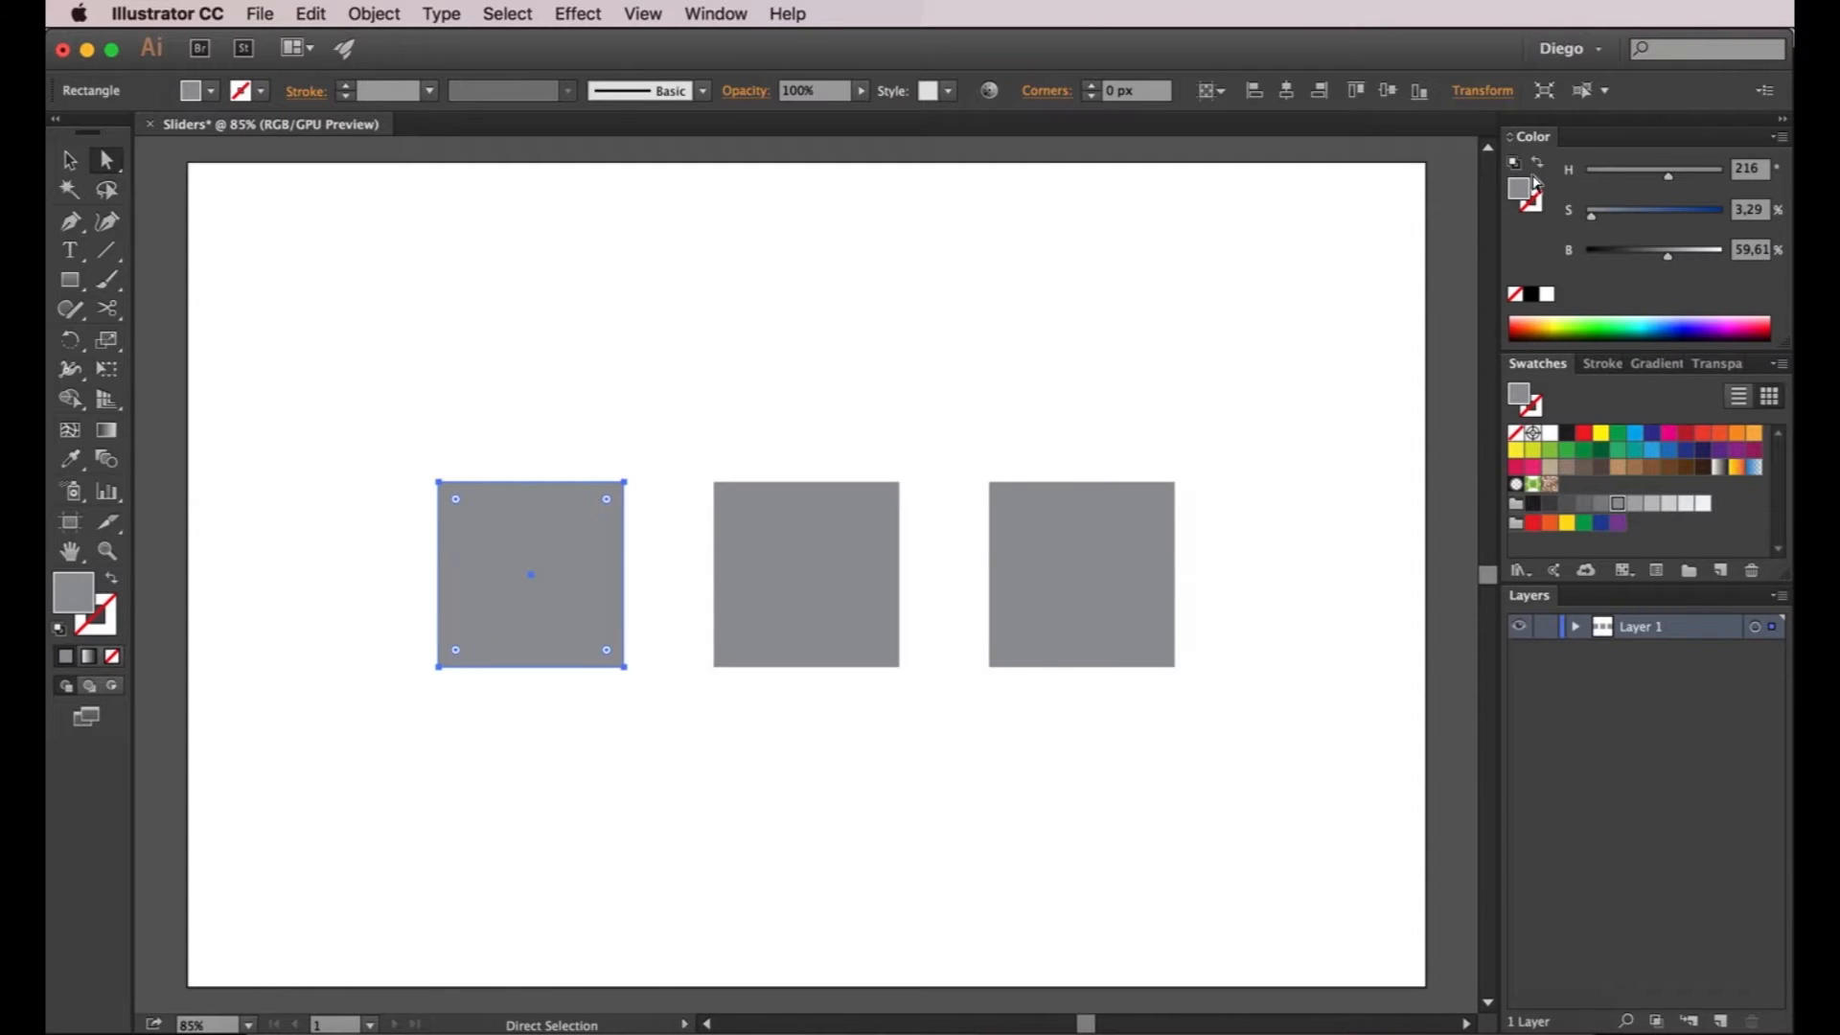
click(1778, 138)
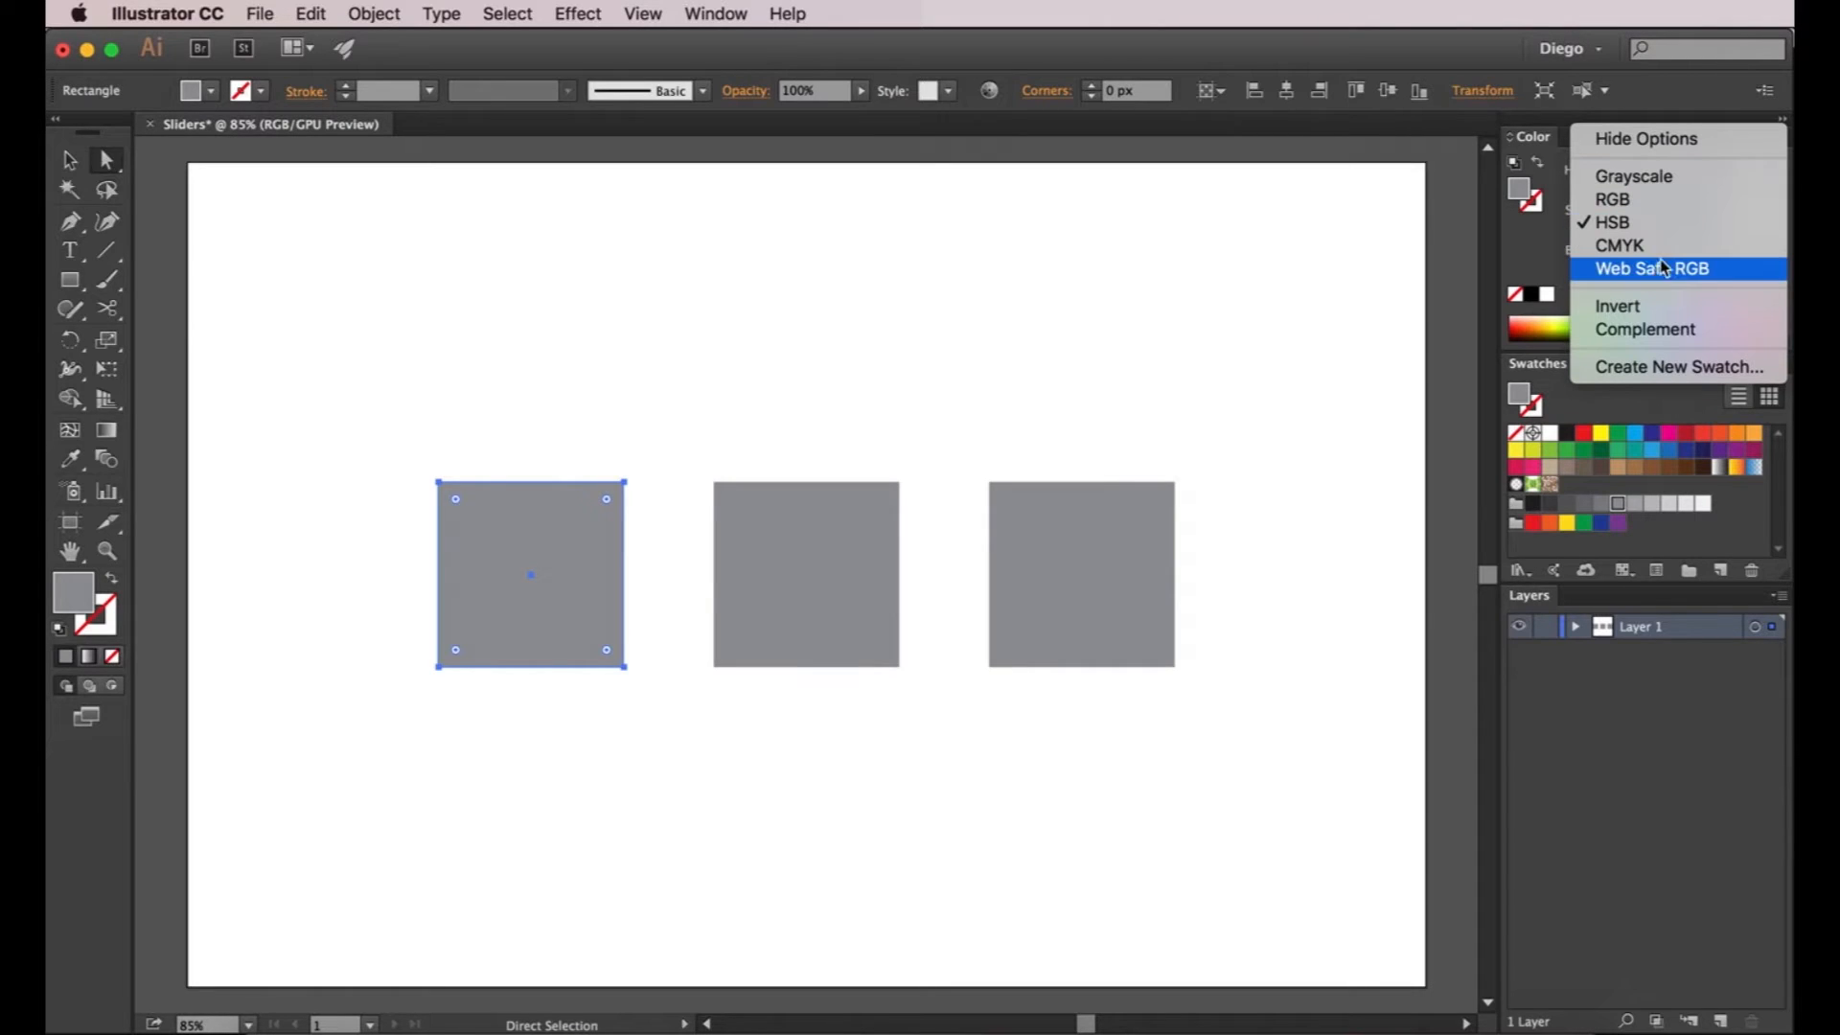
click(1651, 199)
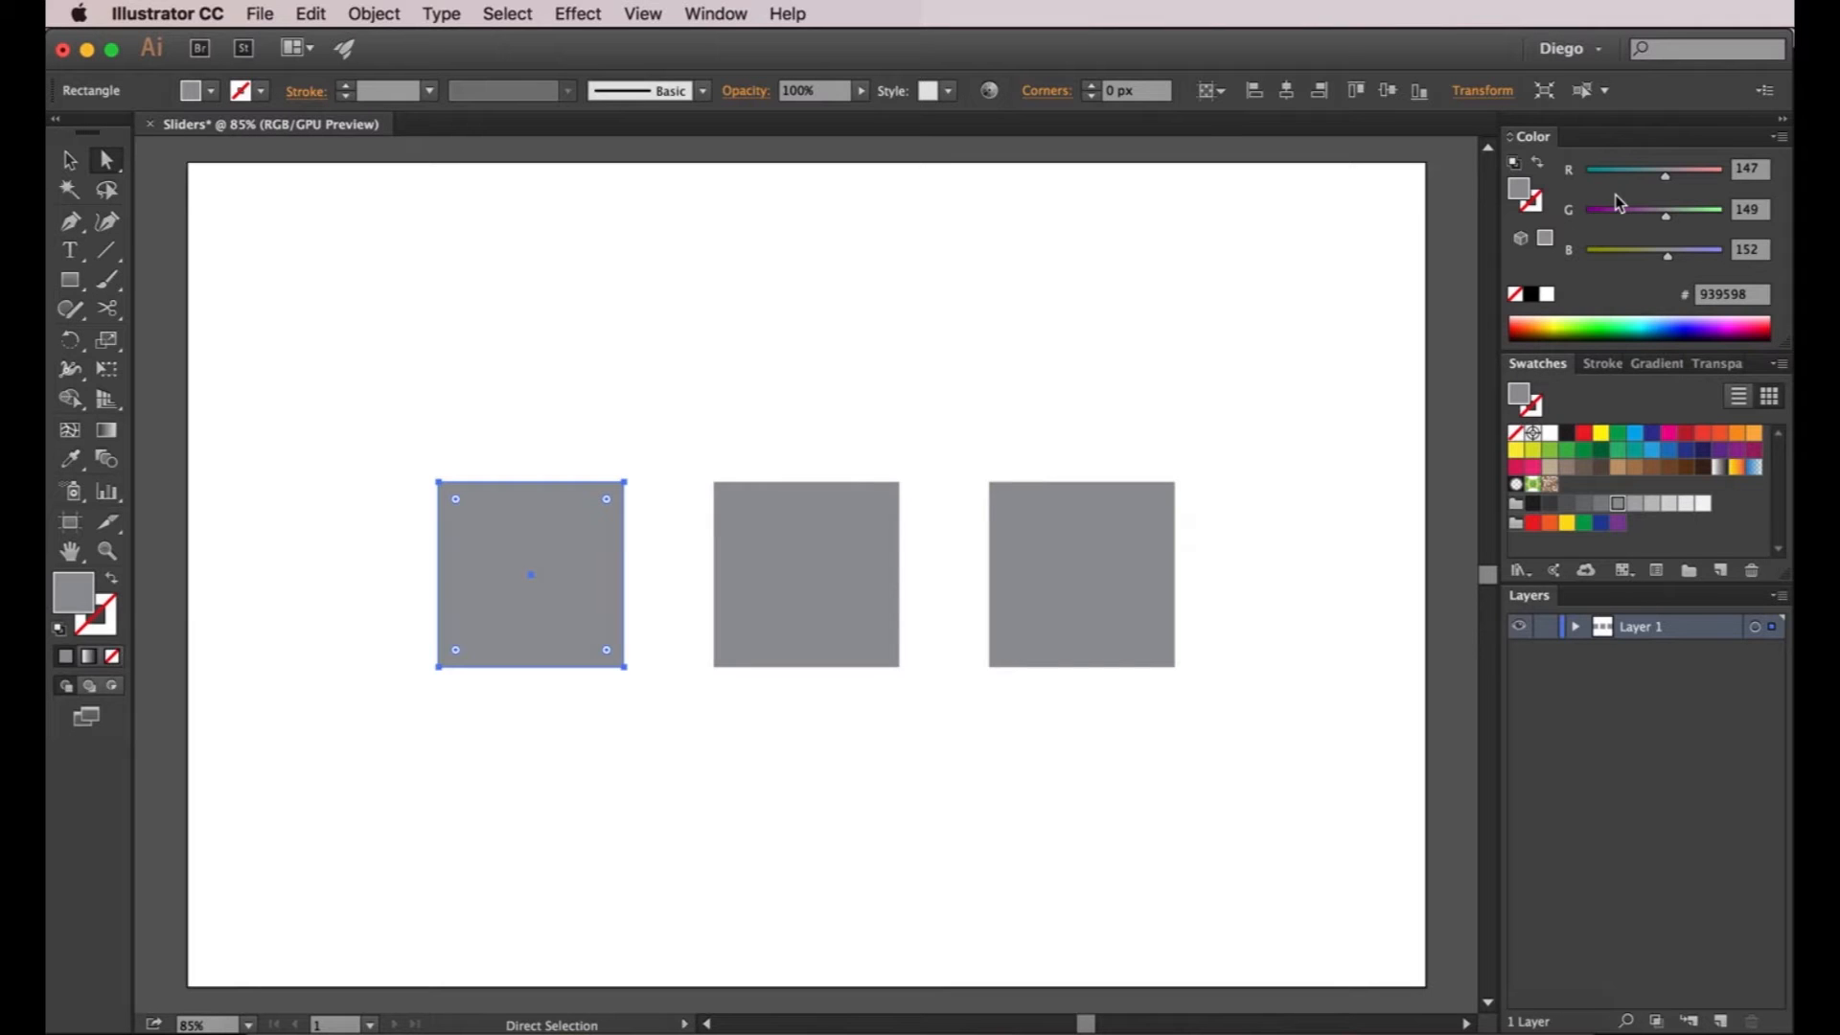
Turn the first square black by setting its red, green and blue values to 0
drag(1665, 175, 1549, 185)
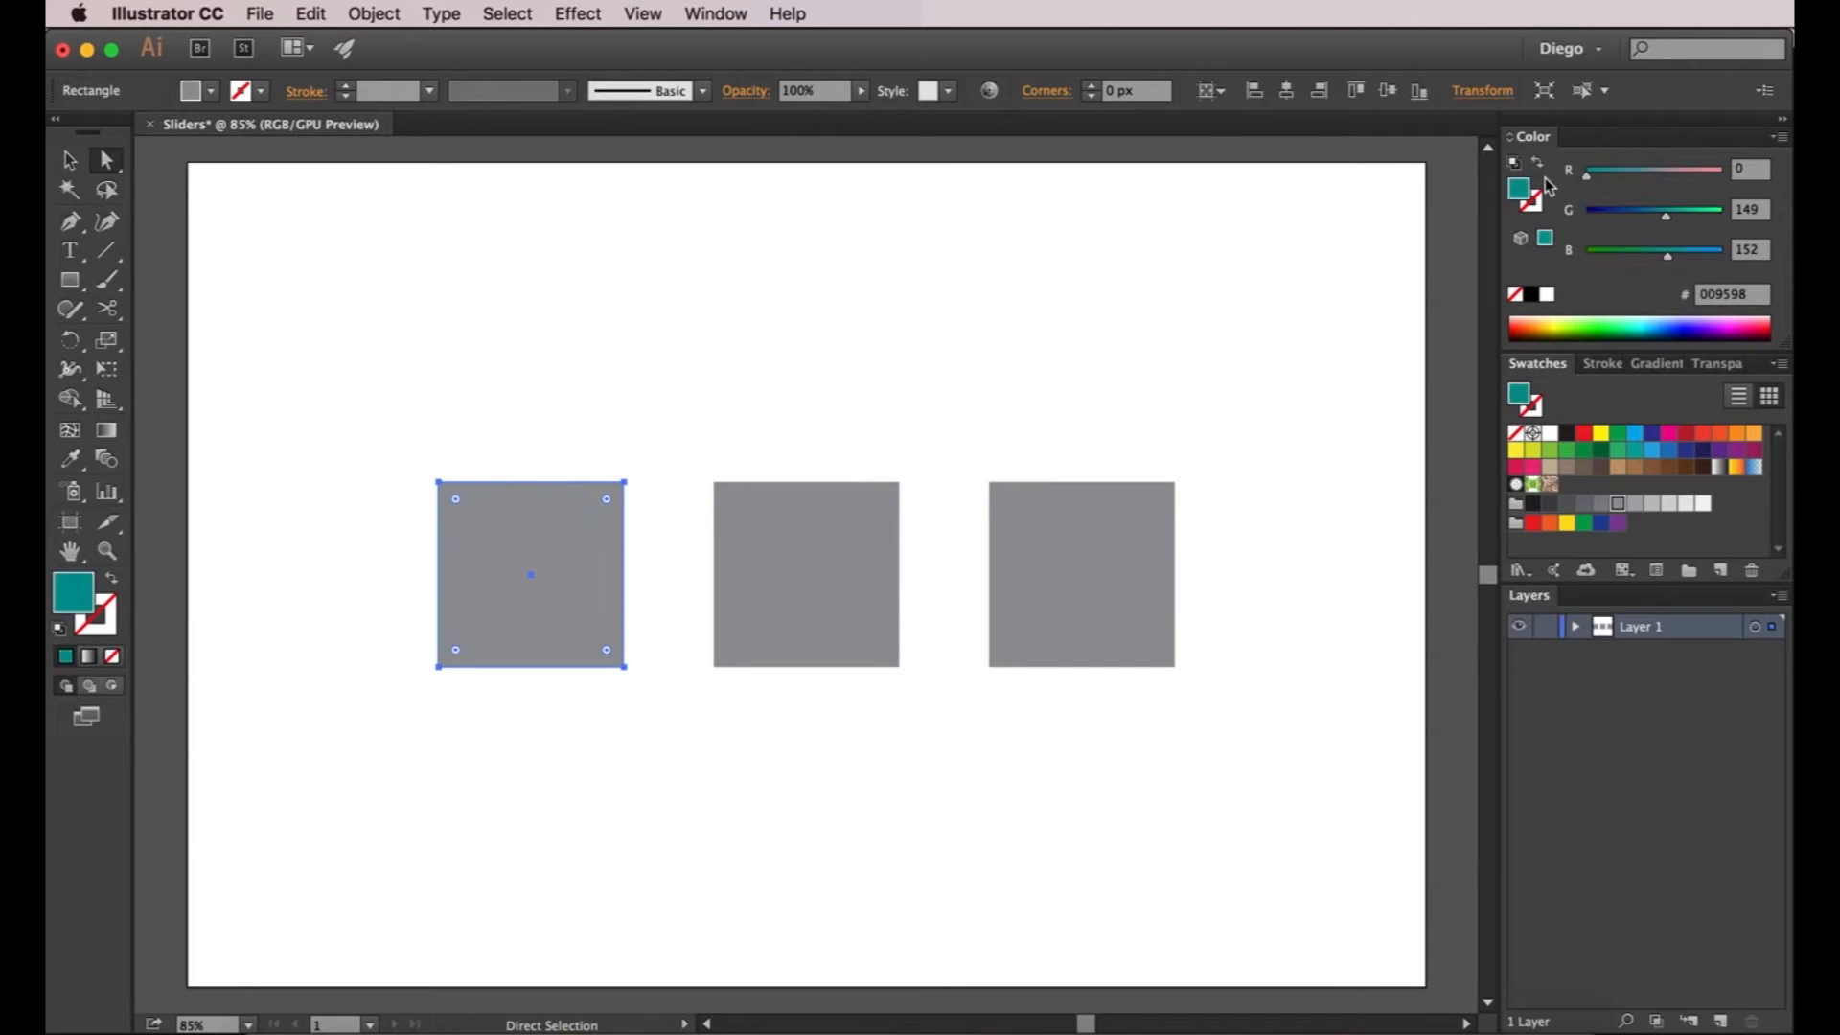
drag(1666, 217, 1588, 217)
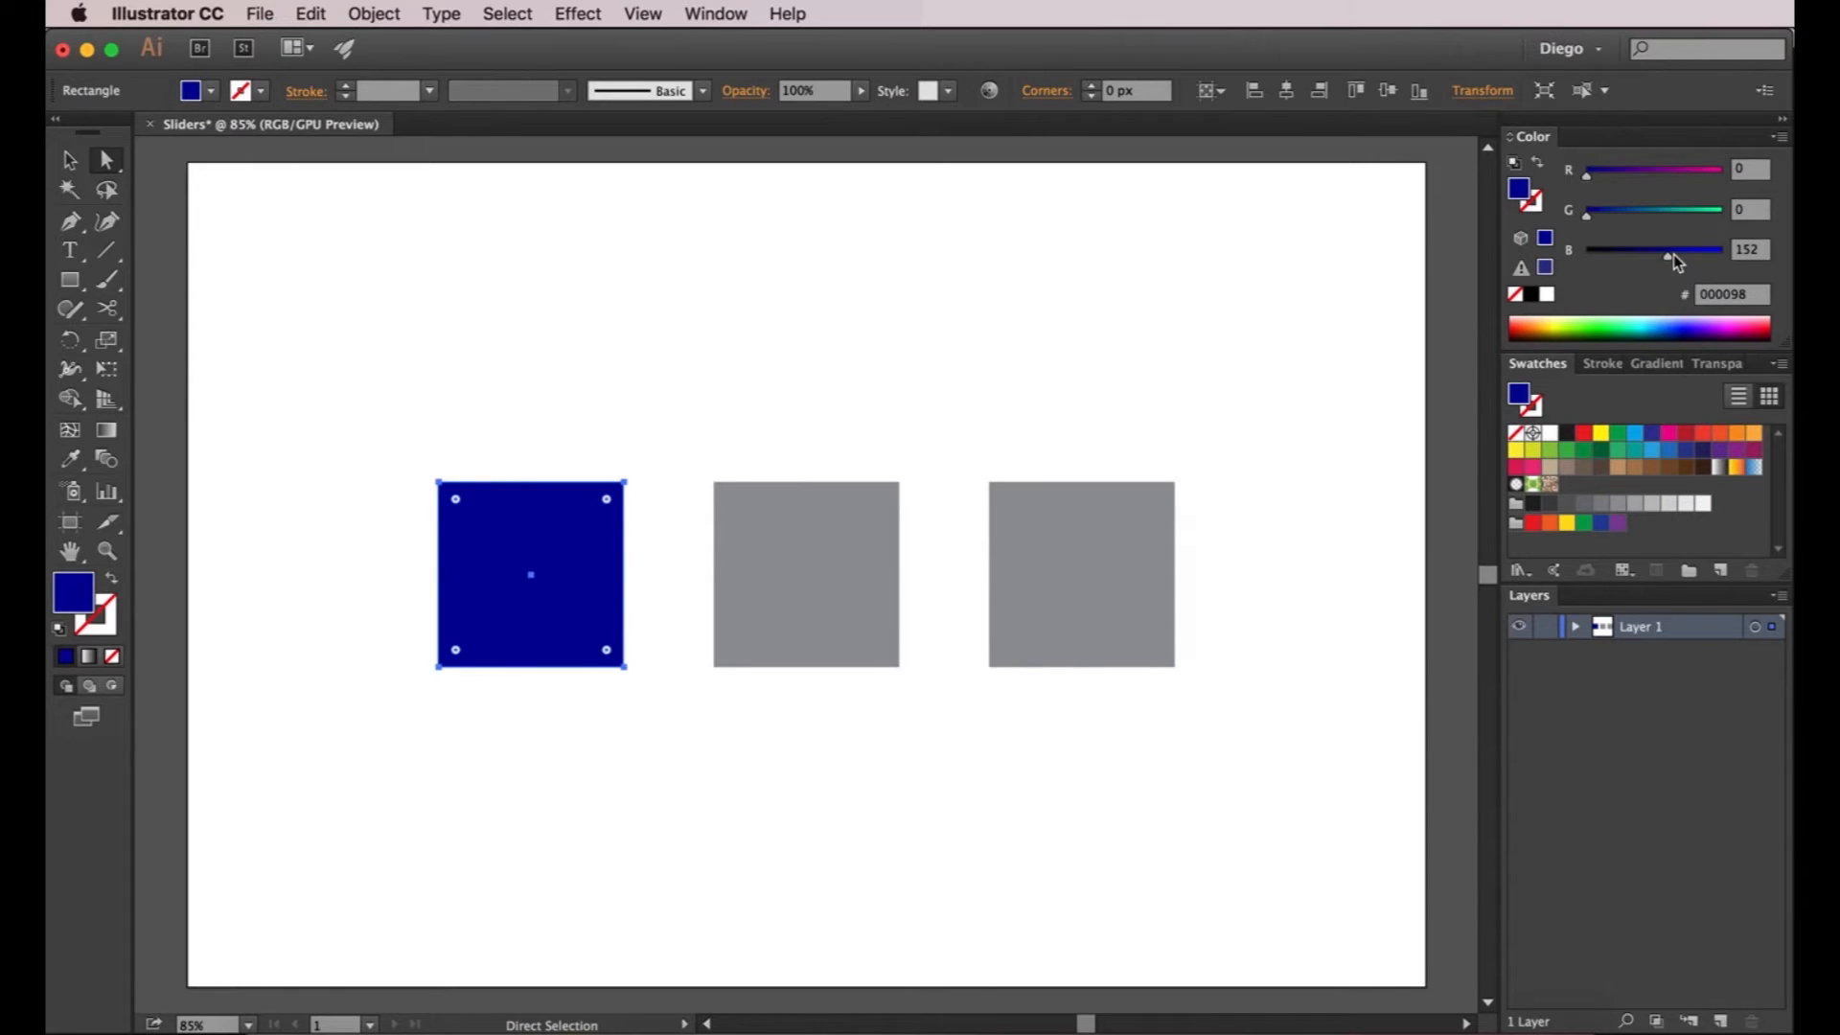
drag(1679, 264, 1545, 257)
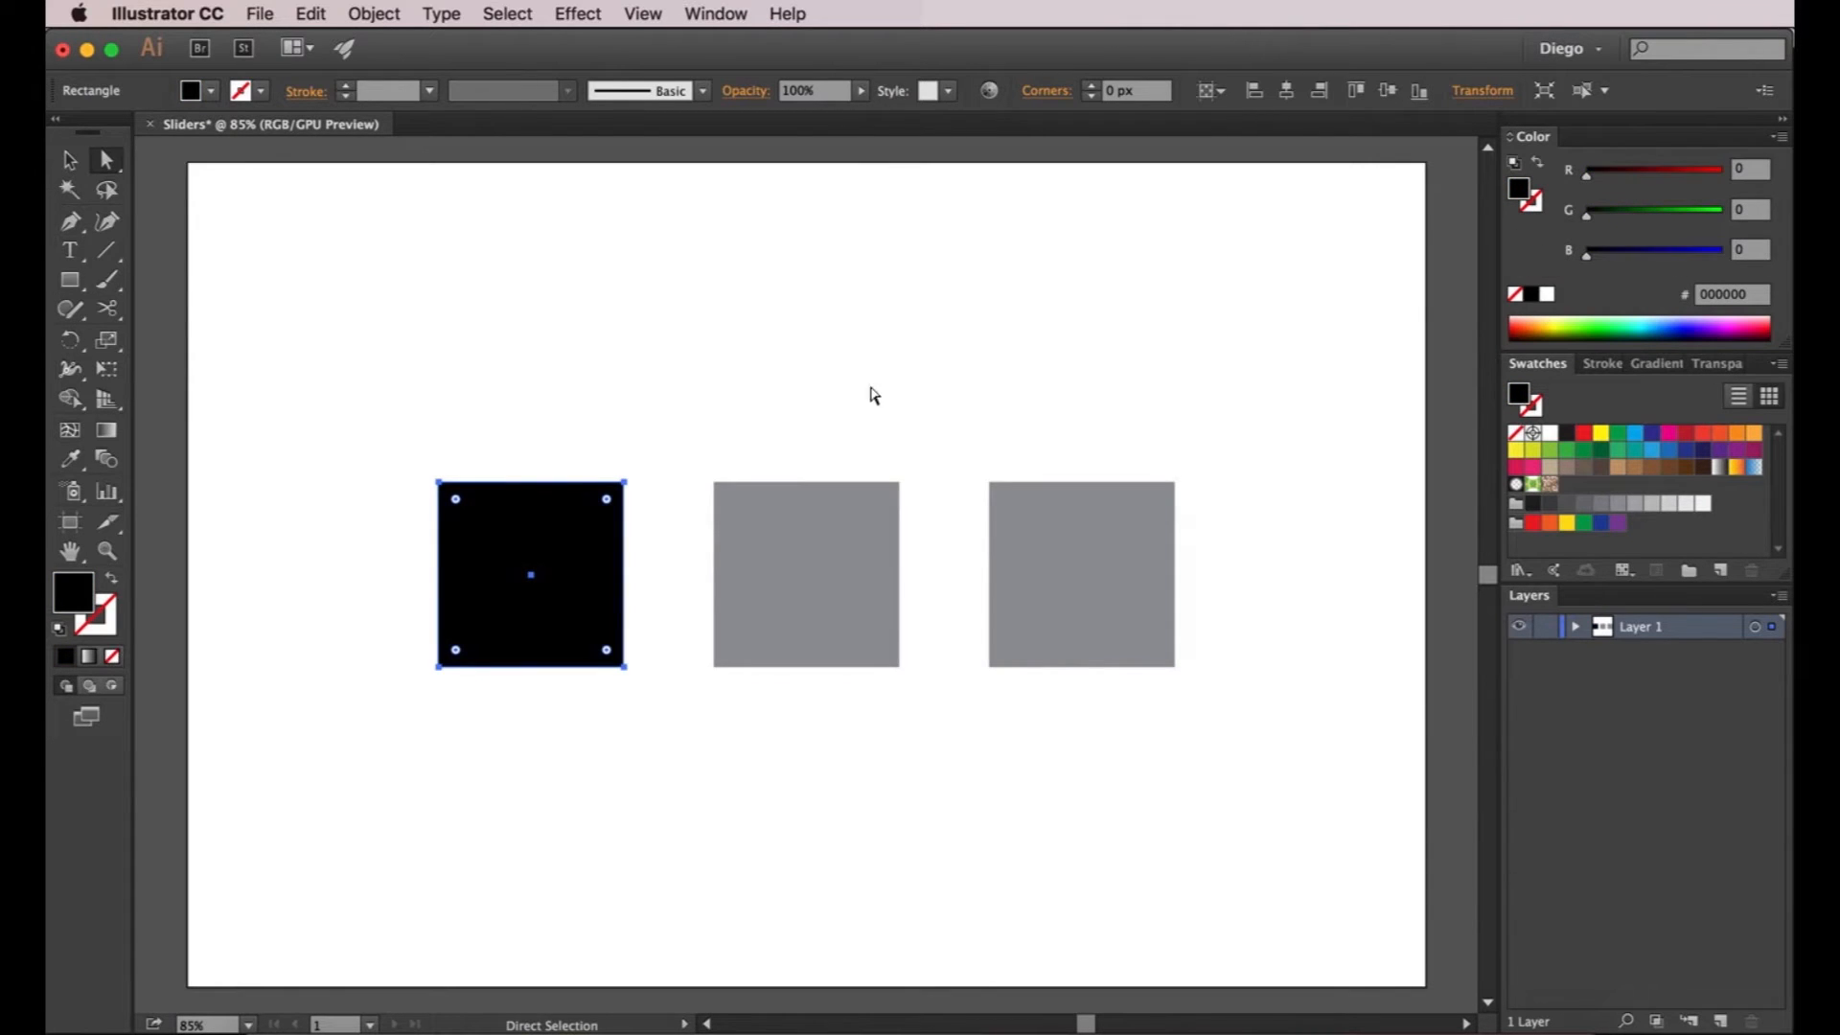
Turn the first square white by setting its red, green and blue values to 255
drag(1587, 175, 1722, 176)
drag(1598, 222, 1763, 225)
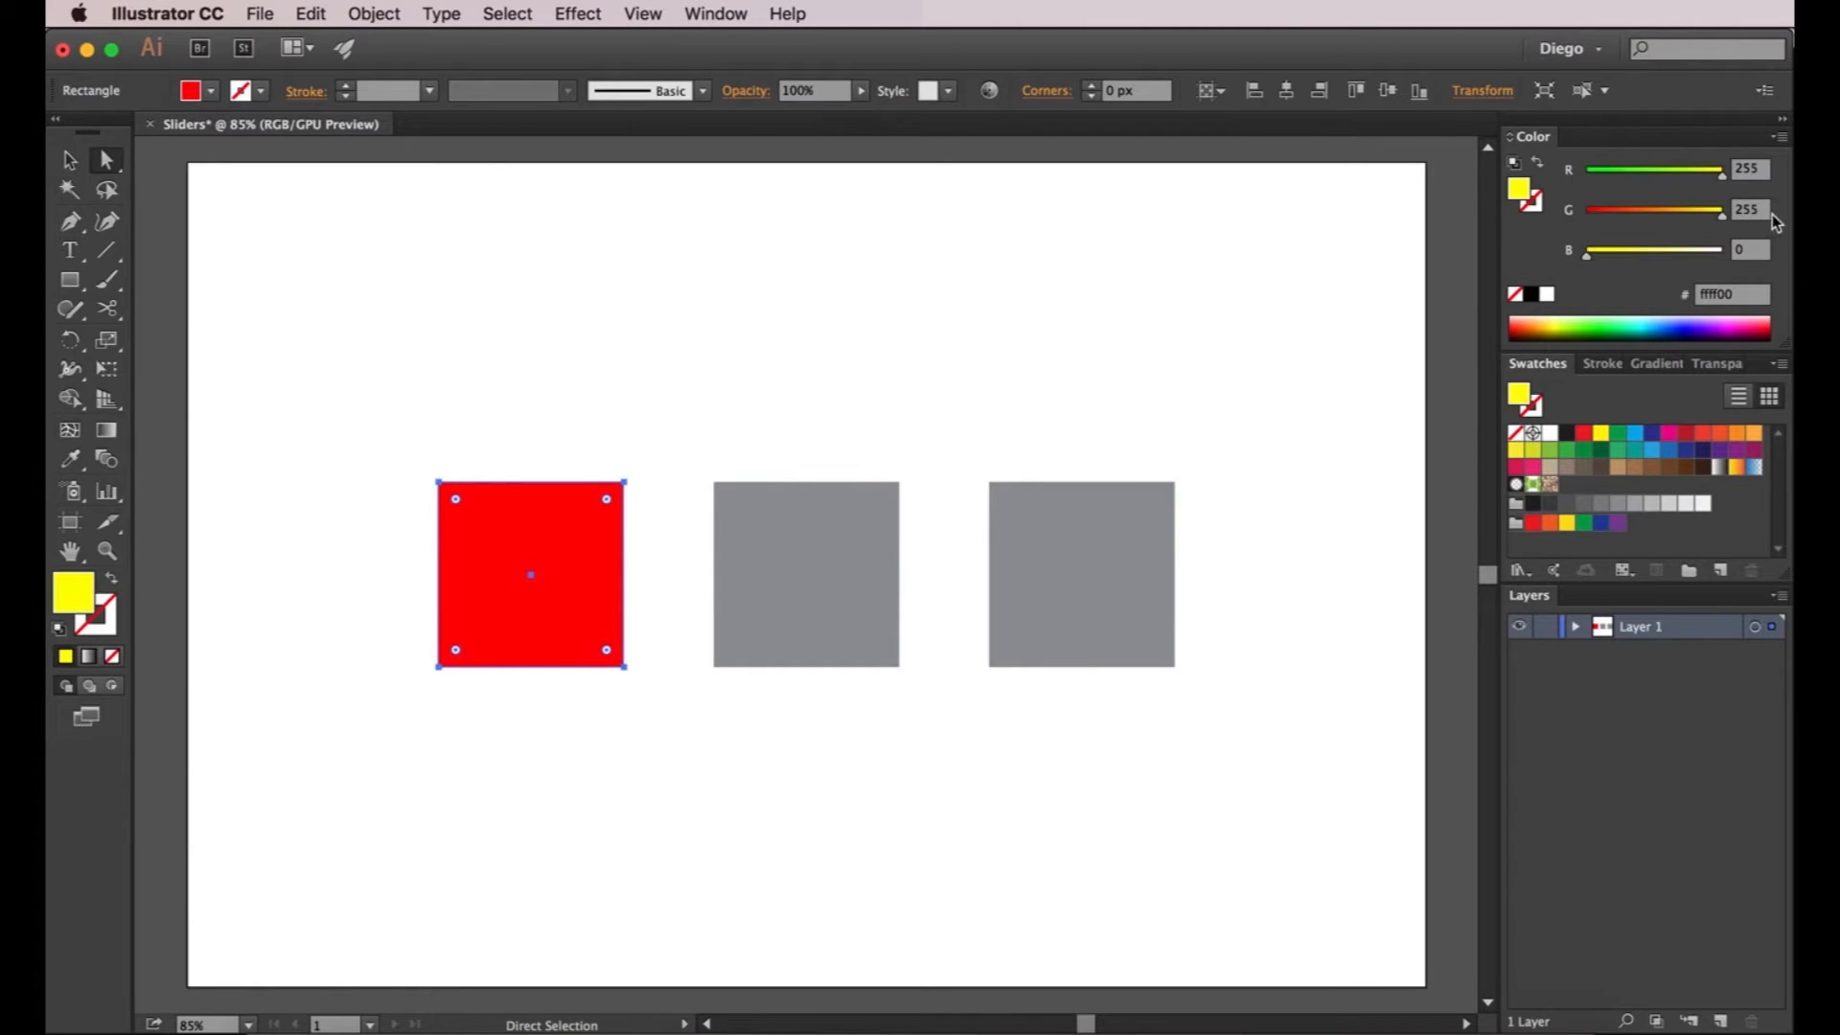
drag(1589, 257, 1757, 261)
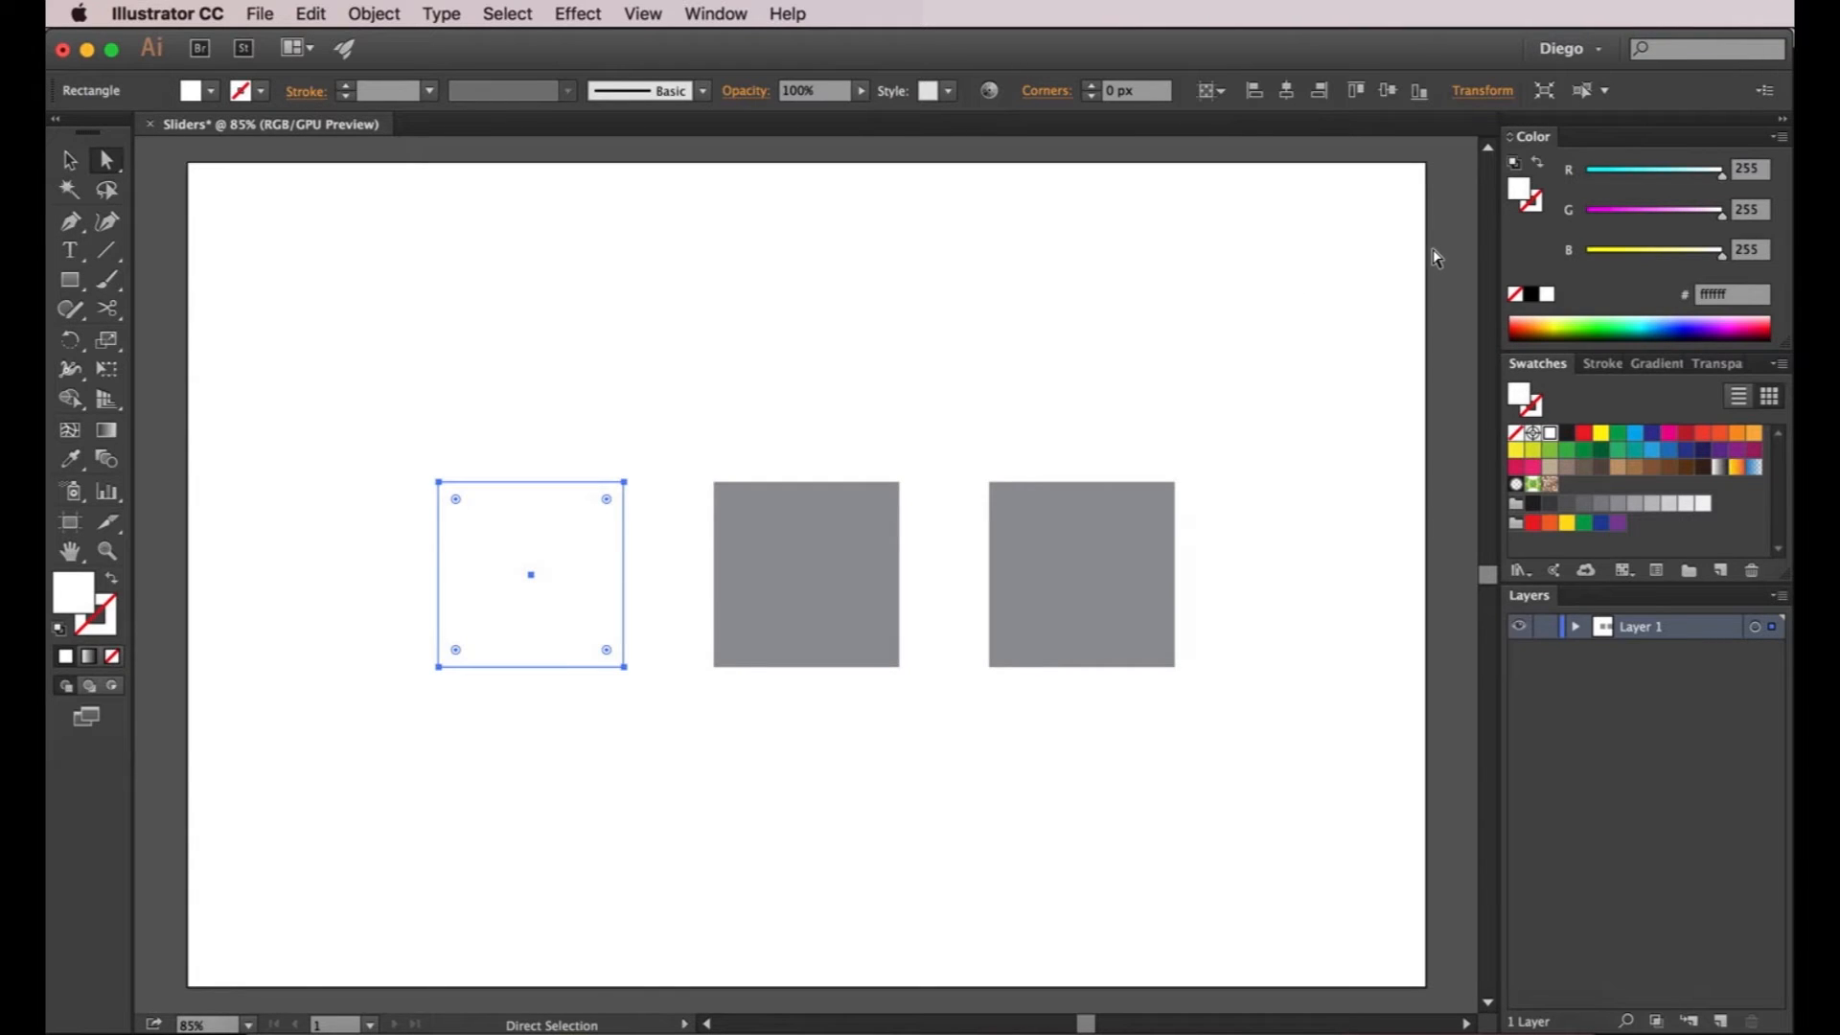
Apply a mid-gray swatch to the first square, then shift it to a red tint with R 255, G 84, B 104
click(1603, 504)
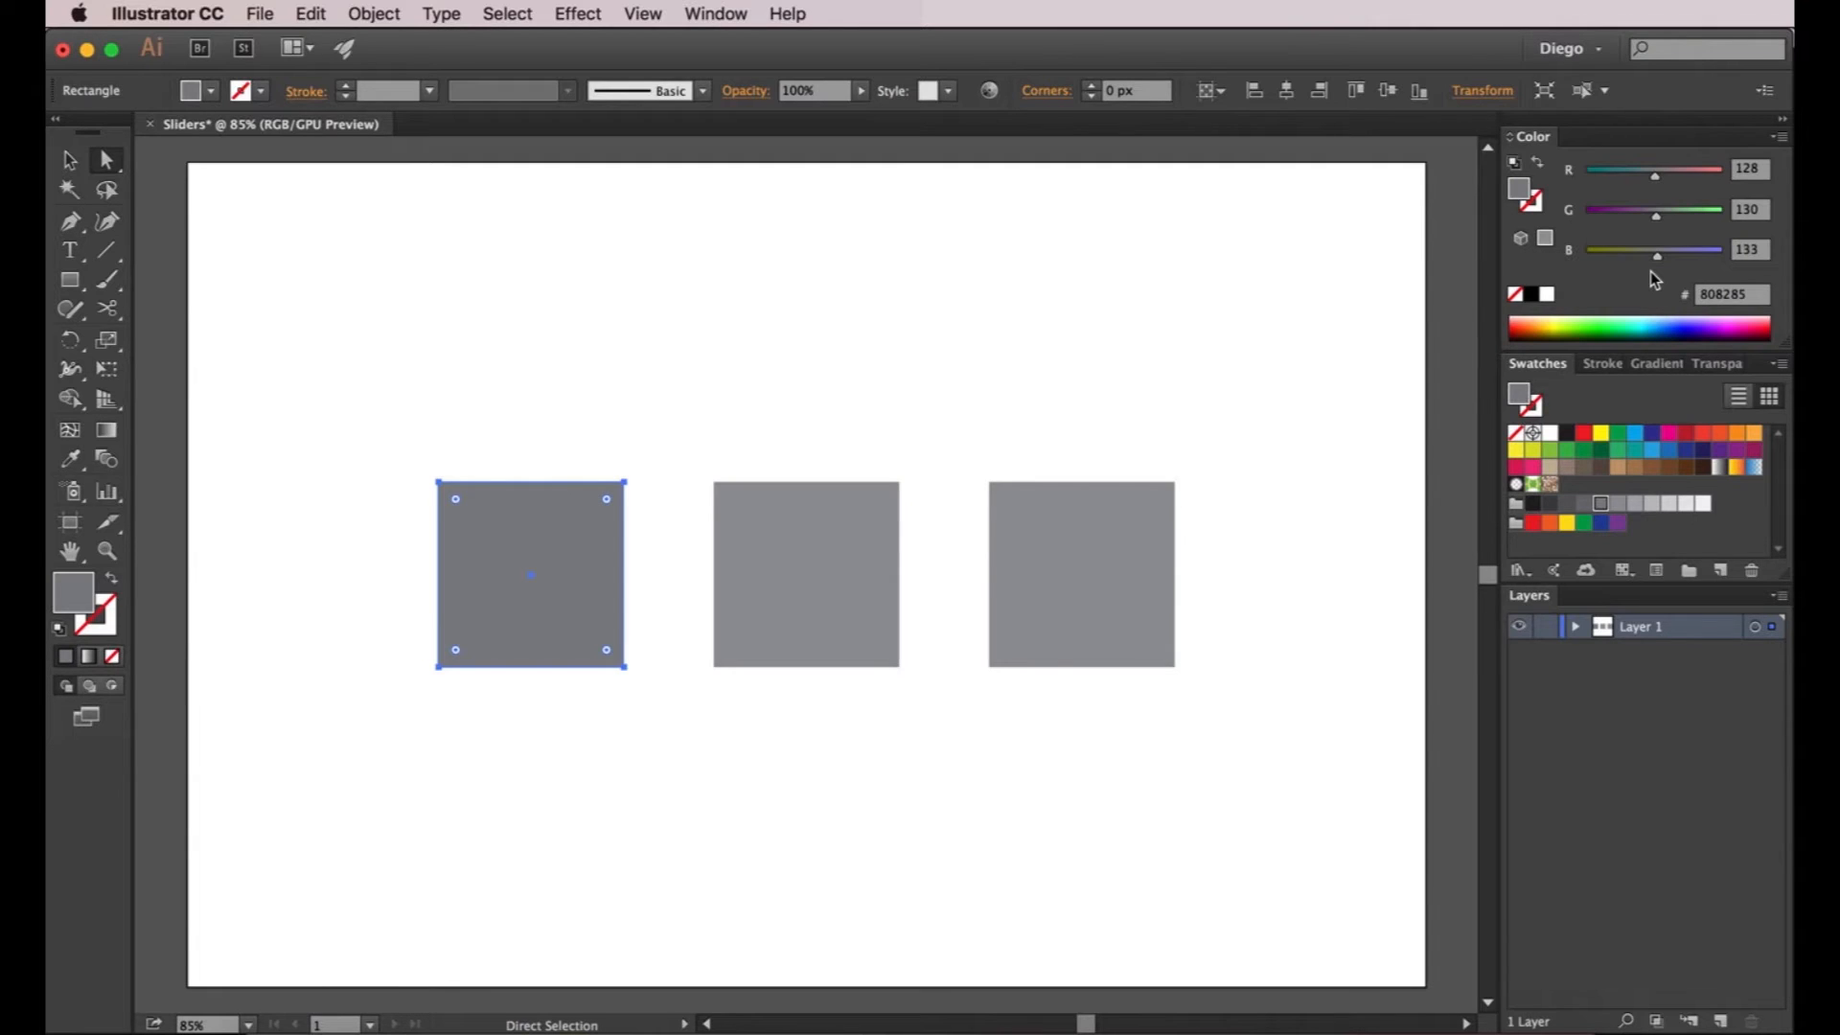
drag(1655, 176, 1710, 176)
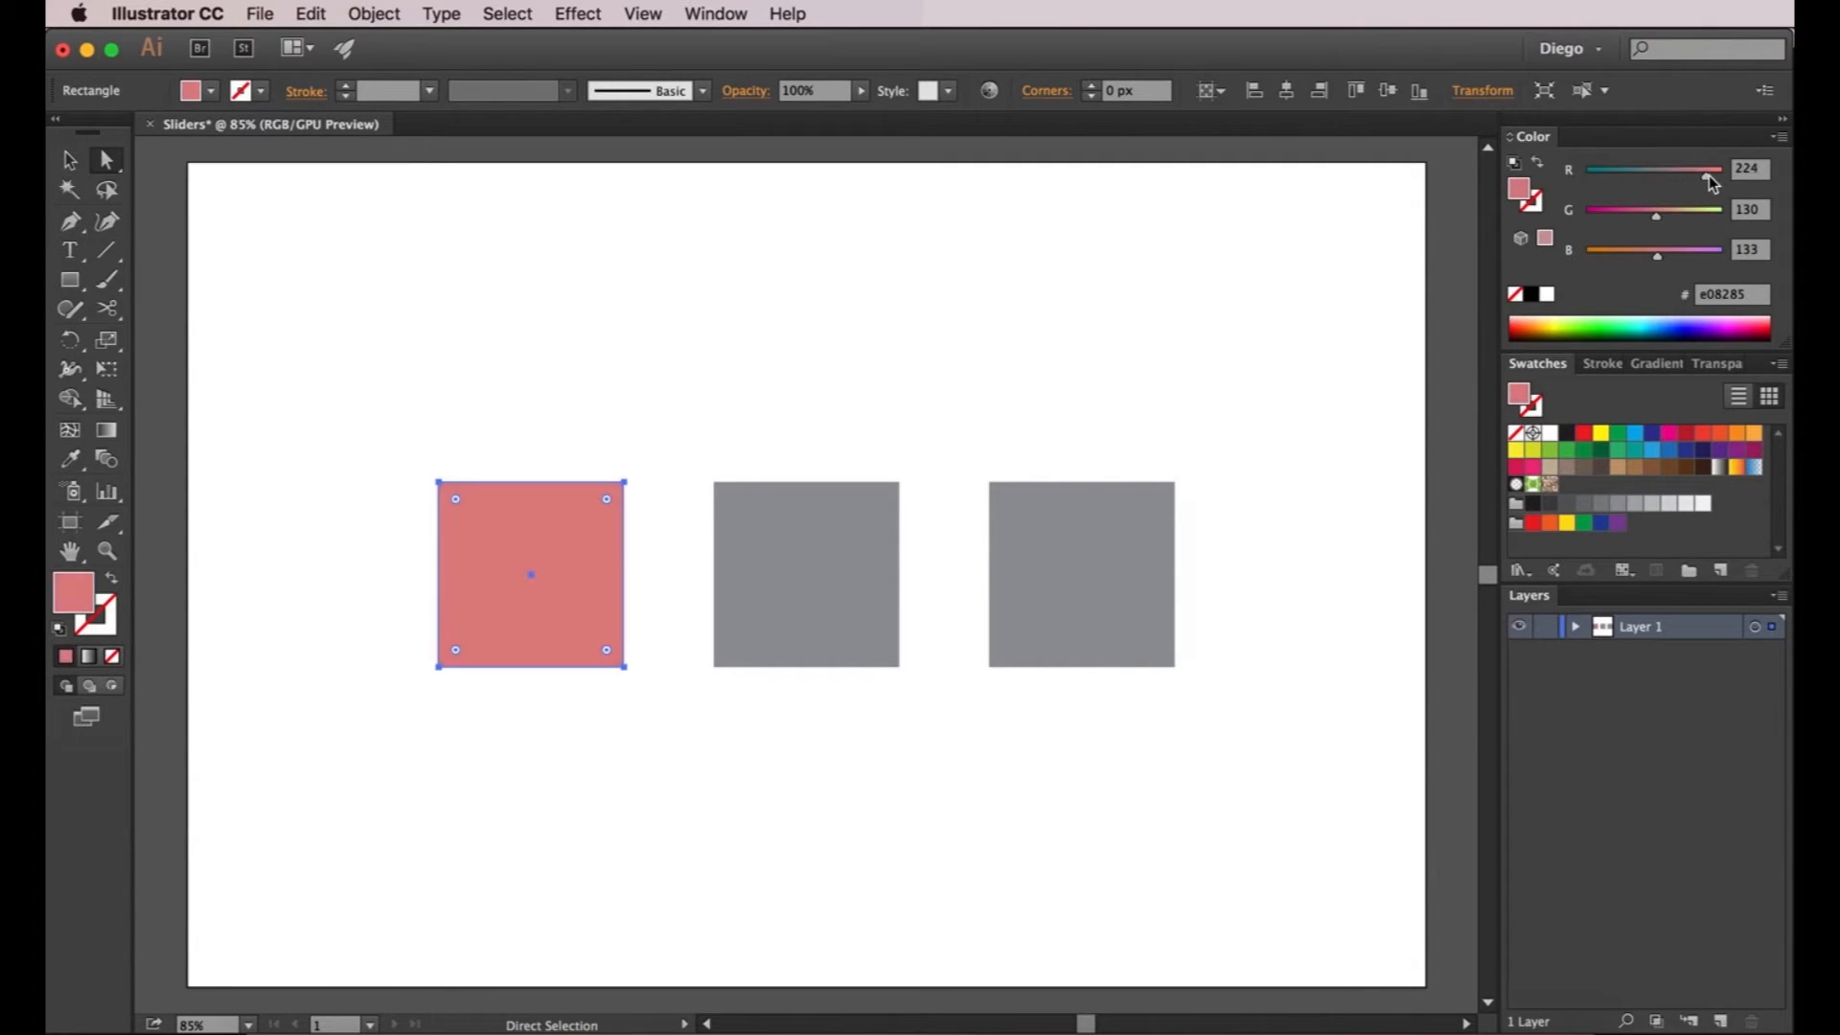
drag(1608, 217, 1733, 178)
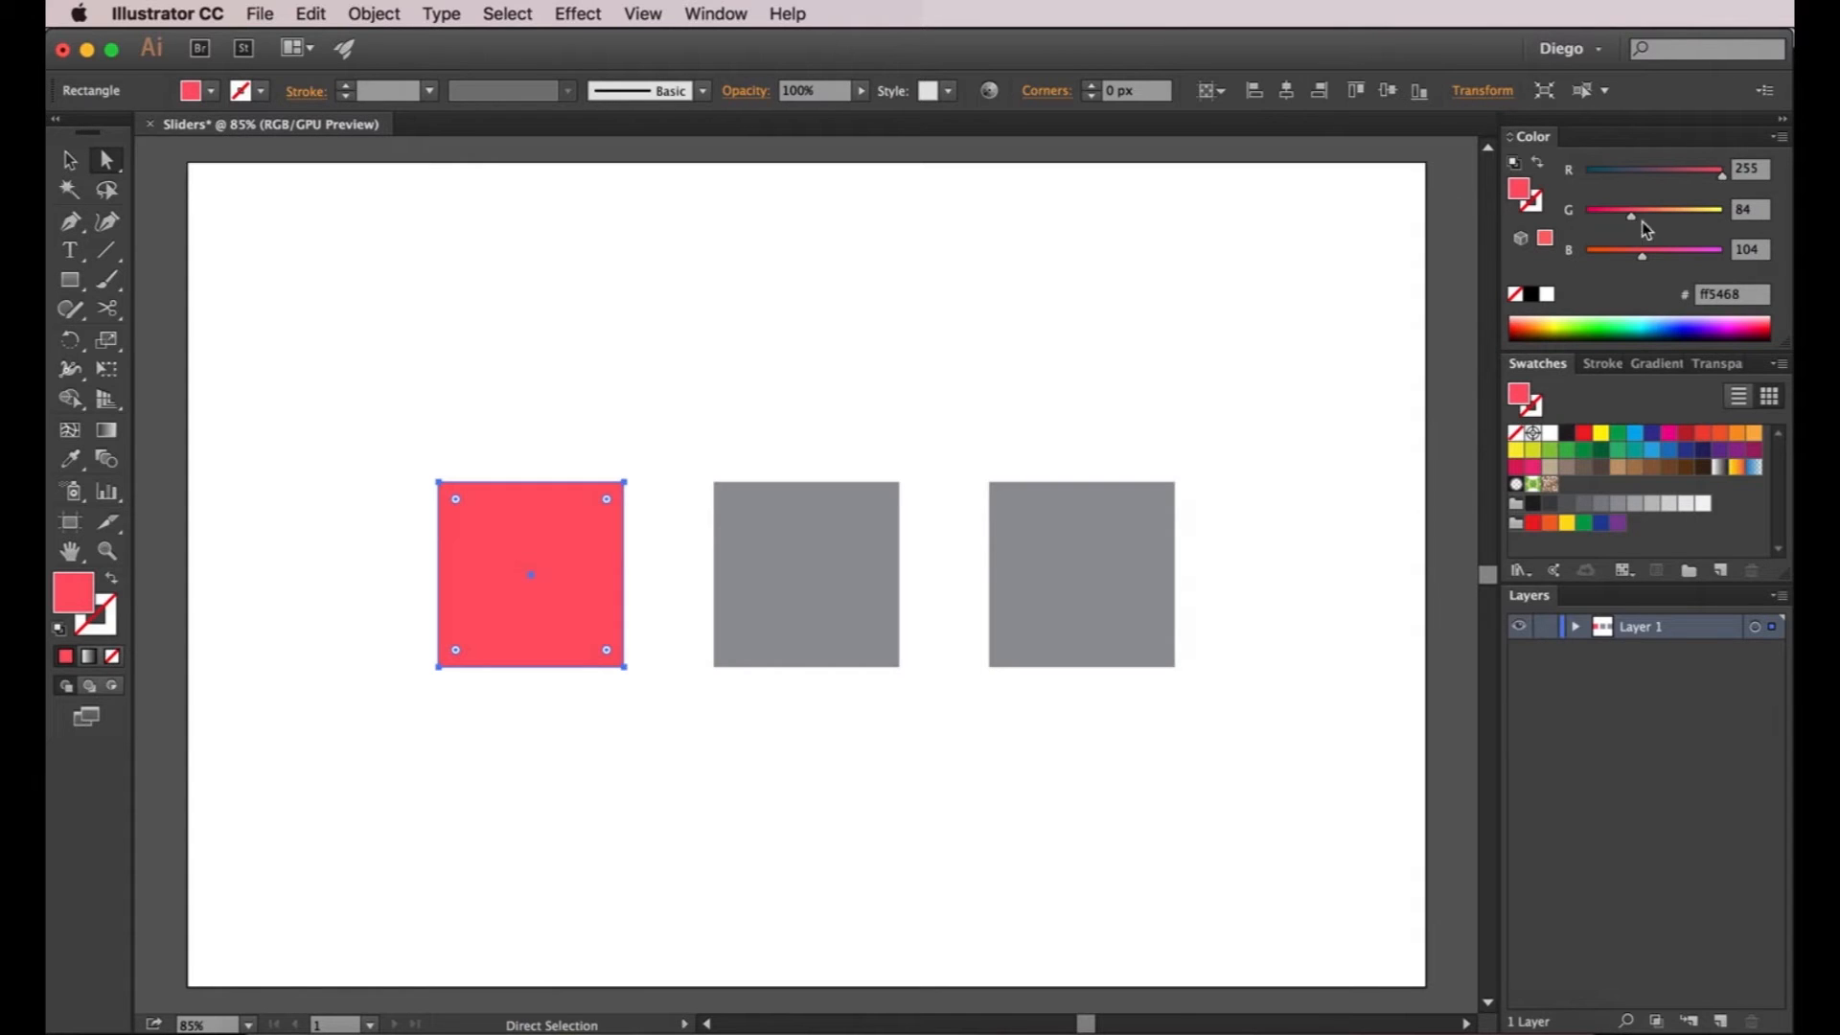
Mix a bright green fill for the first square with R 48, G 225 and B 9
drag(1634, 222, 1615, 178)
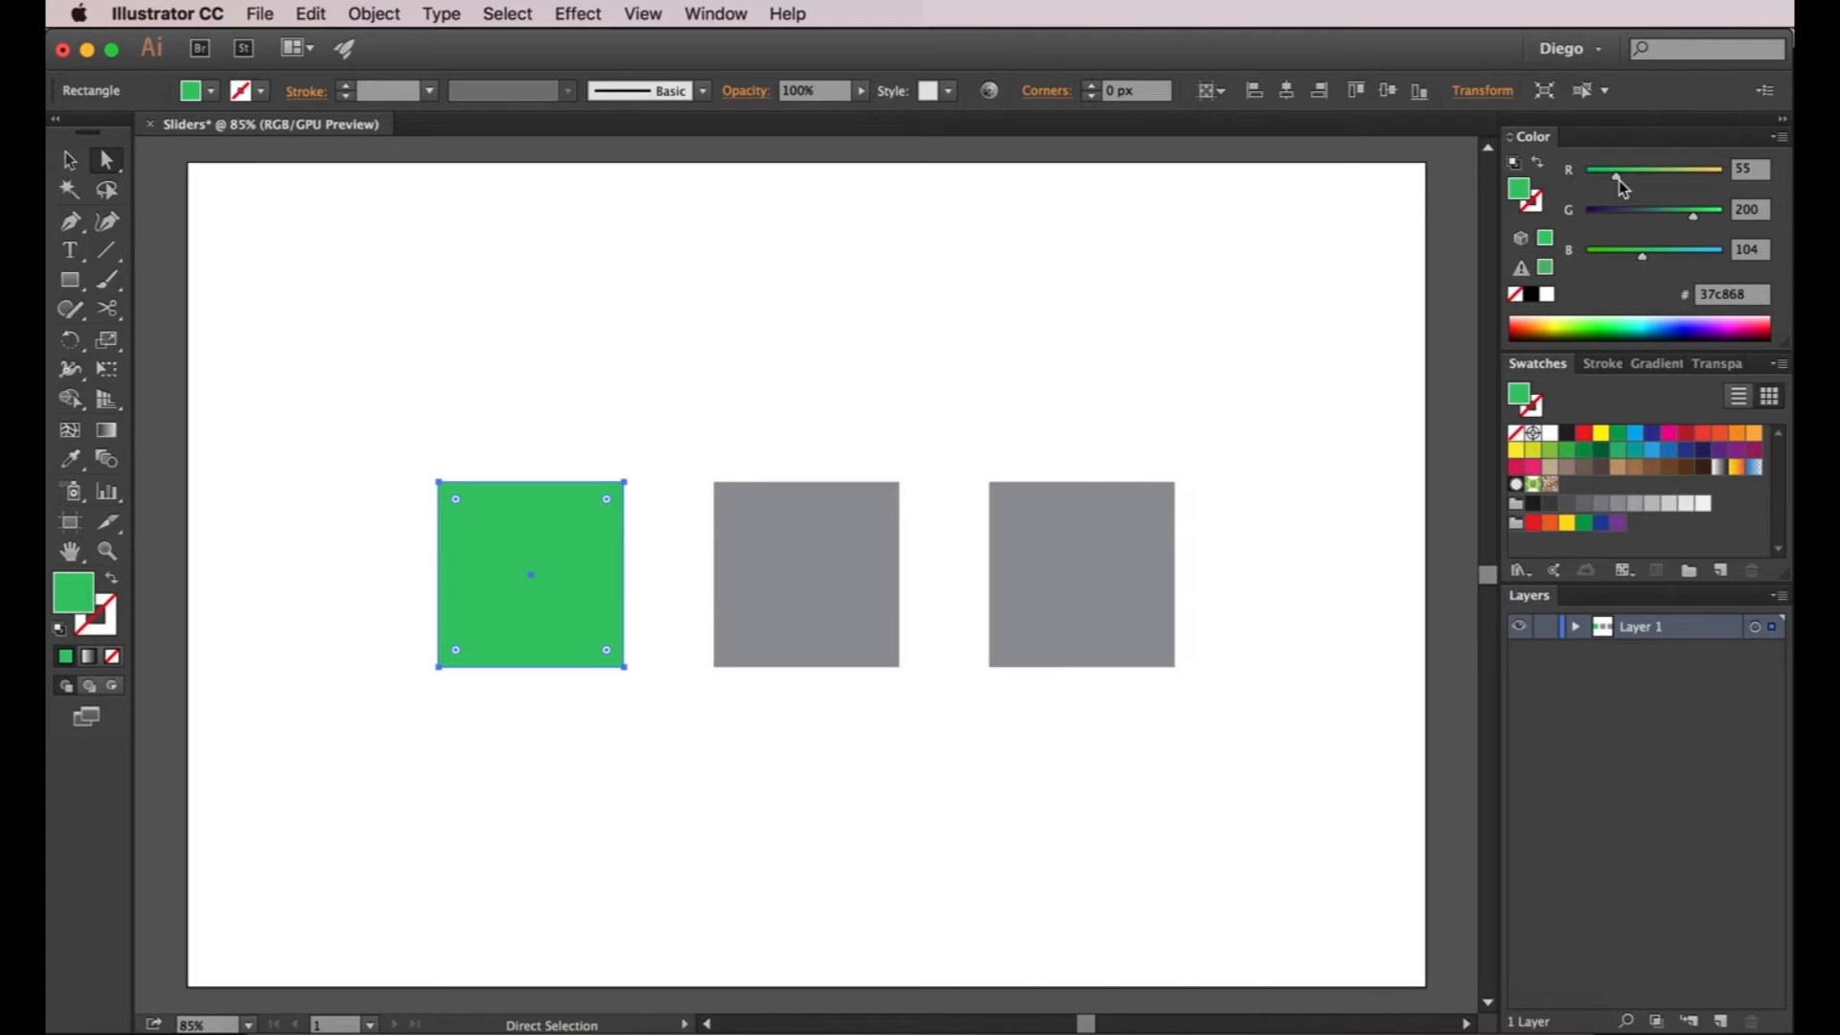
drag(1618, 180, 1703, 215)
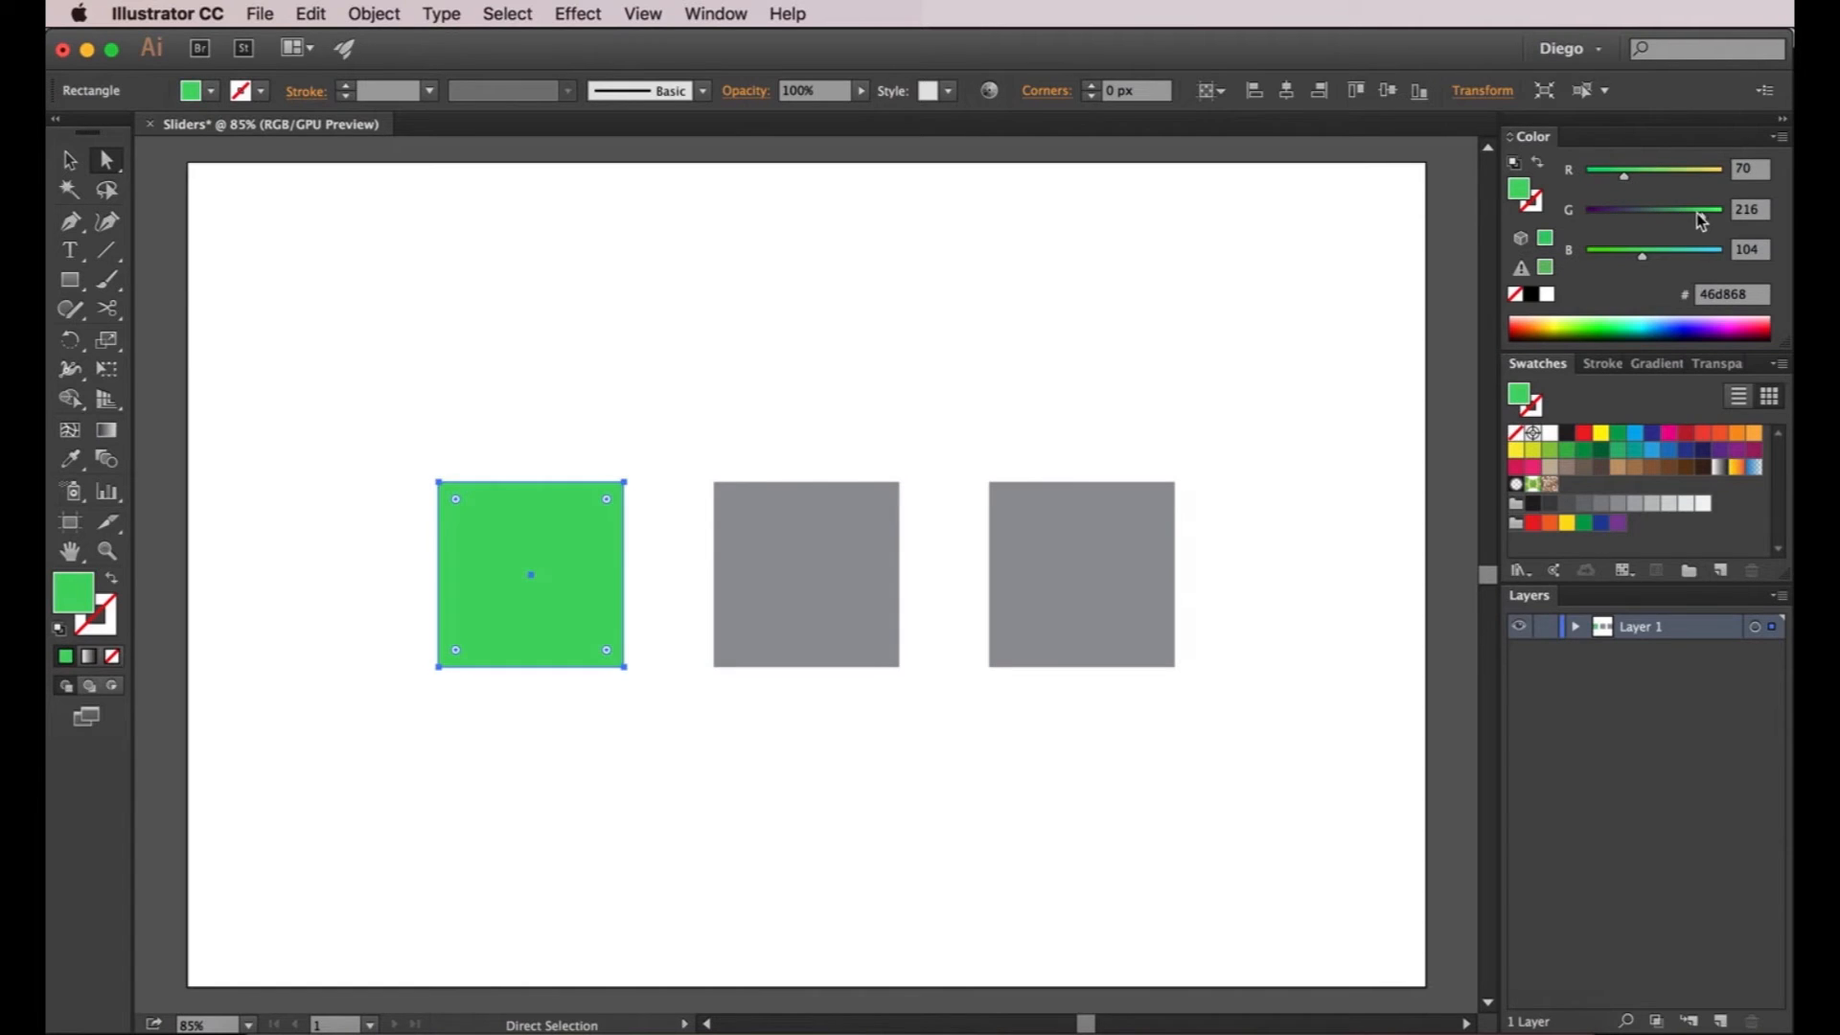
mouse_move(1606, 255)
mouse_down()
mouse_move(1642, 253)
mouse_move(1579, 251)
mouse_up()
drag(1703, 216, 1716, 217)
drag(1624, 176, 1613, 176)
drag(1714, 217, 1706, 217)
click(1591, 254)
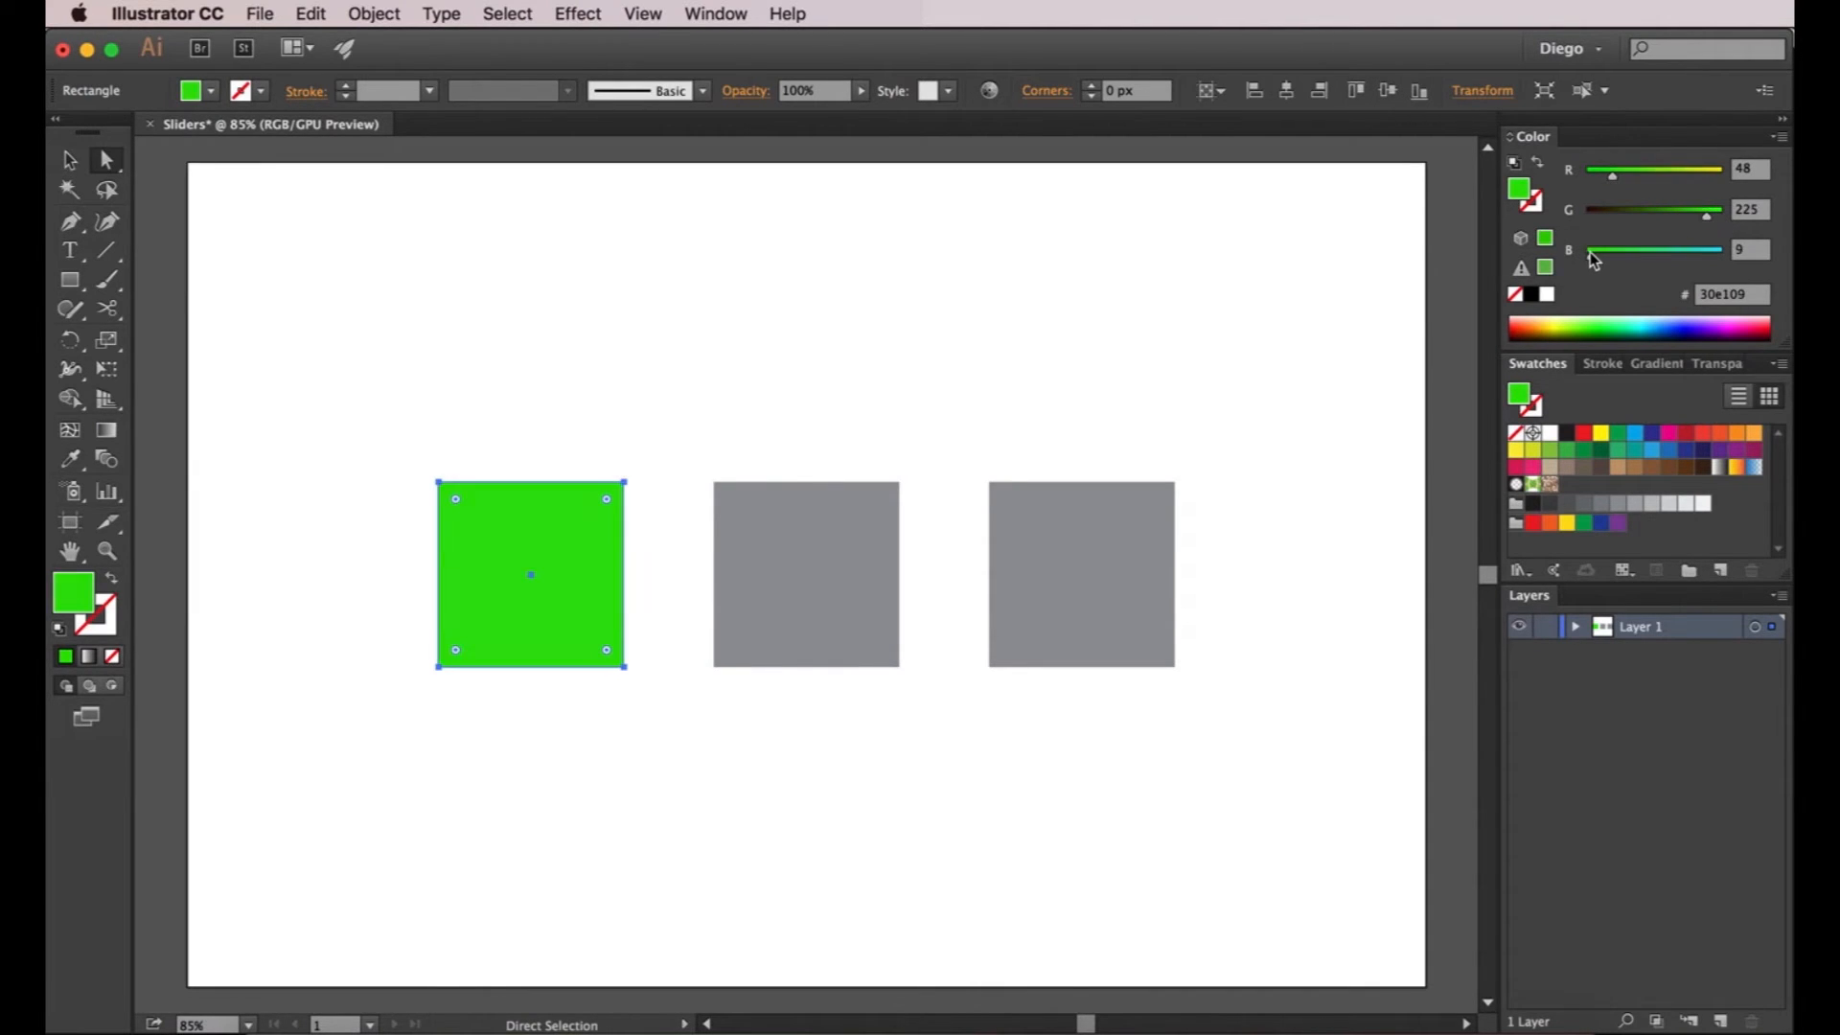
Select the middle gray square and switch its color sliders to CMYK
click(1131, 340)
click(792, 616)
click(1780, 139)
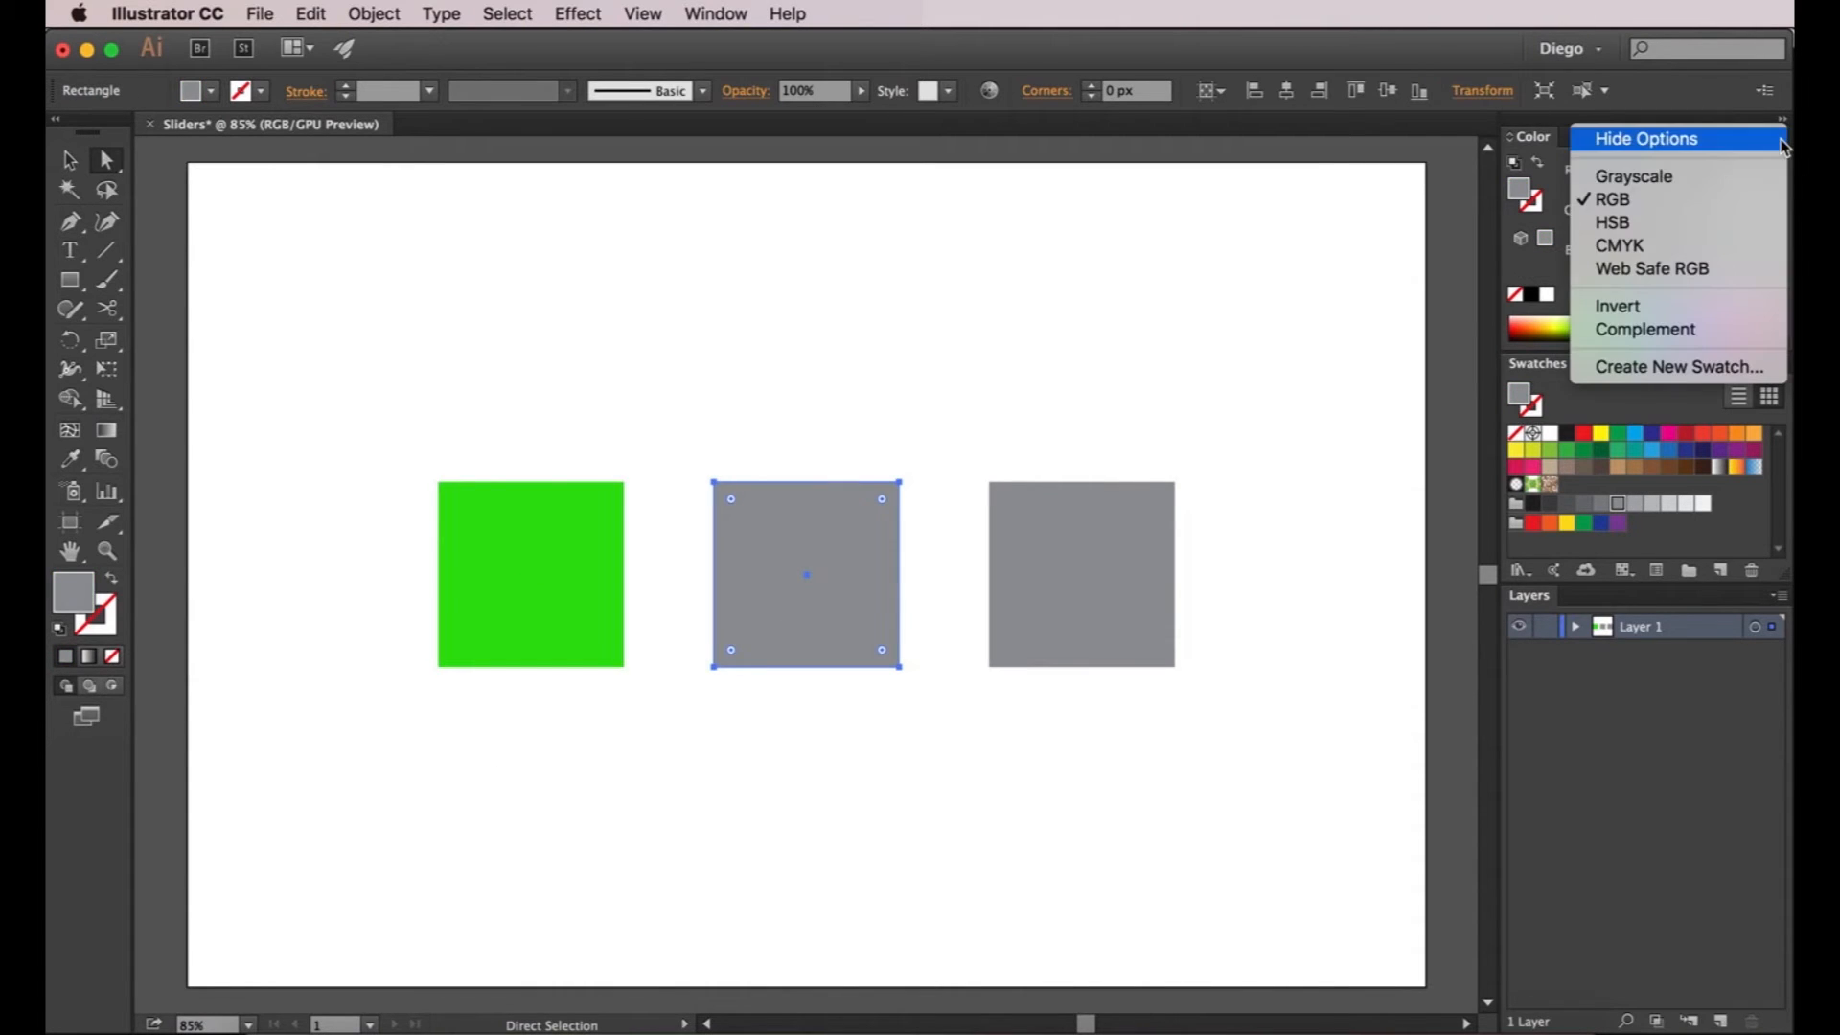
click(1650, 247)
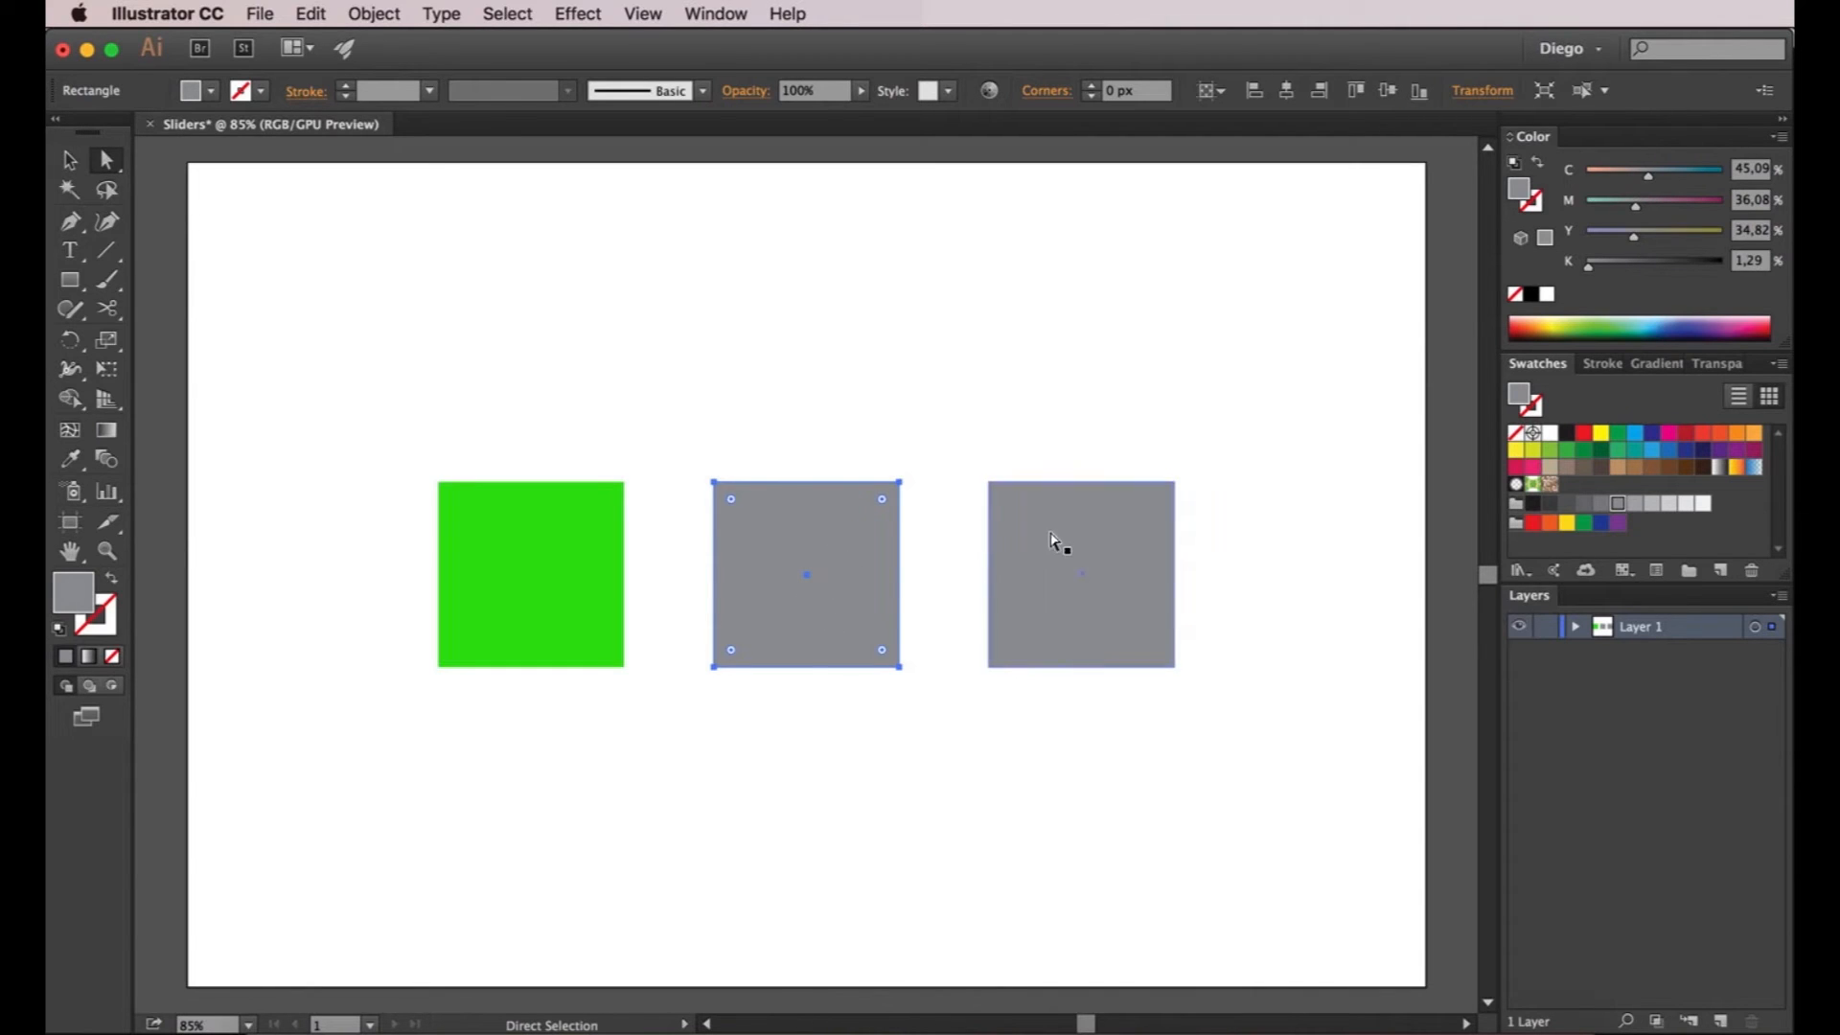
Try a darker gray with black at 36% on the middle square, then bring all four CMYK values to 0%
drag(1610, 268, 1636, 263)
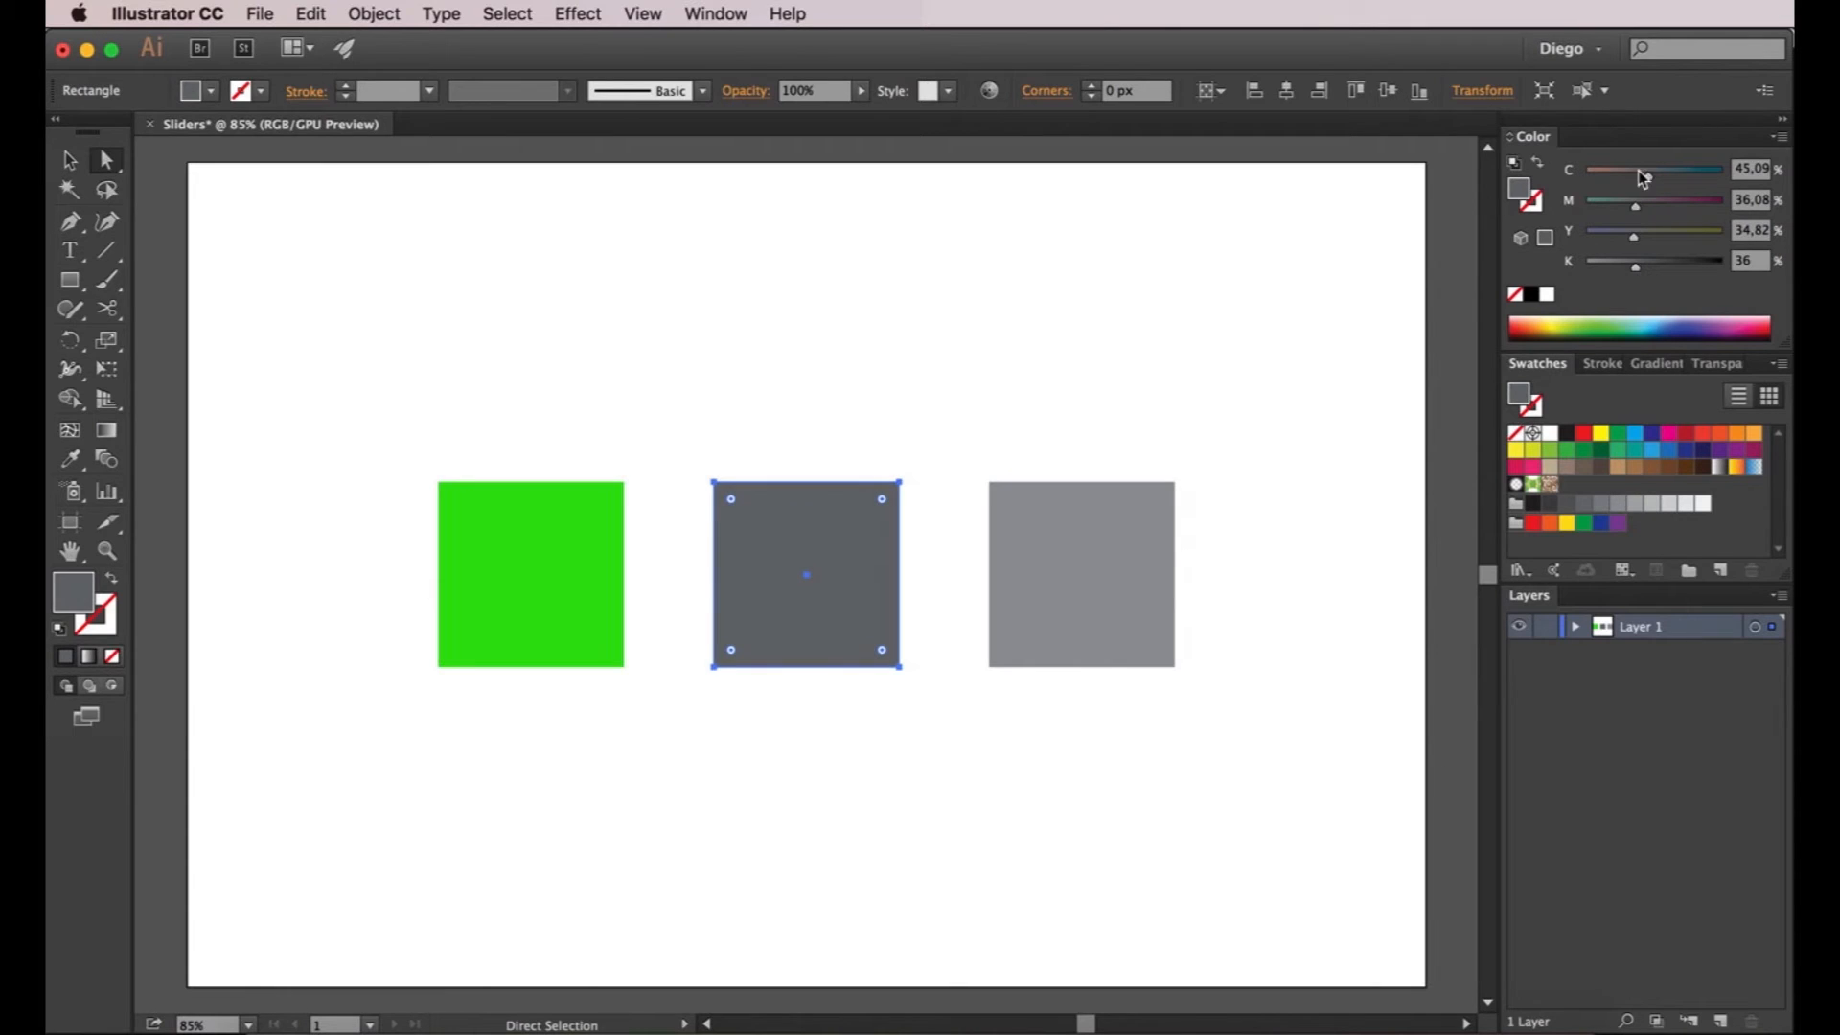
drag(1648, 176, 1634, 179)
click(1189, 367)
click(816, 581)
drag(1635, 176, 1587, 265)
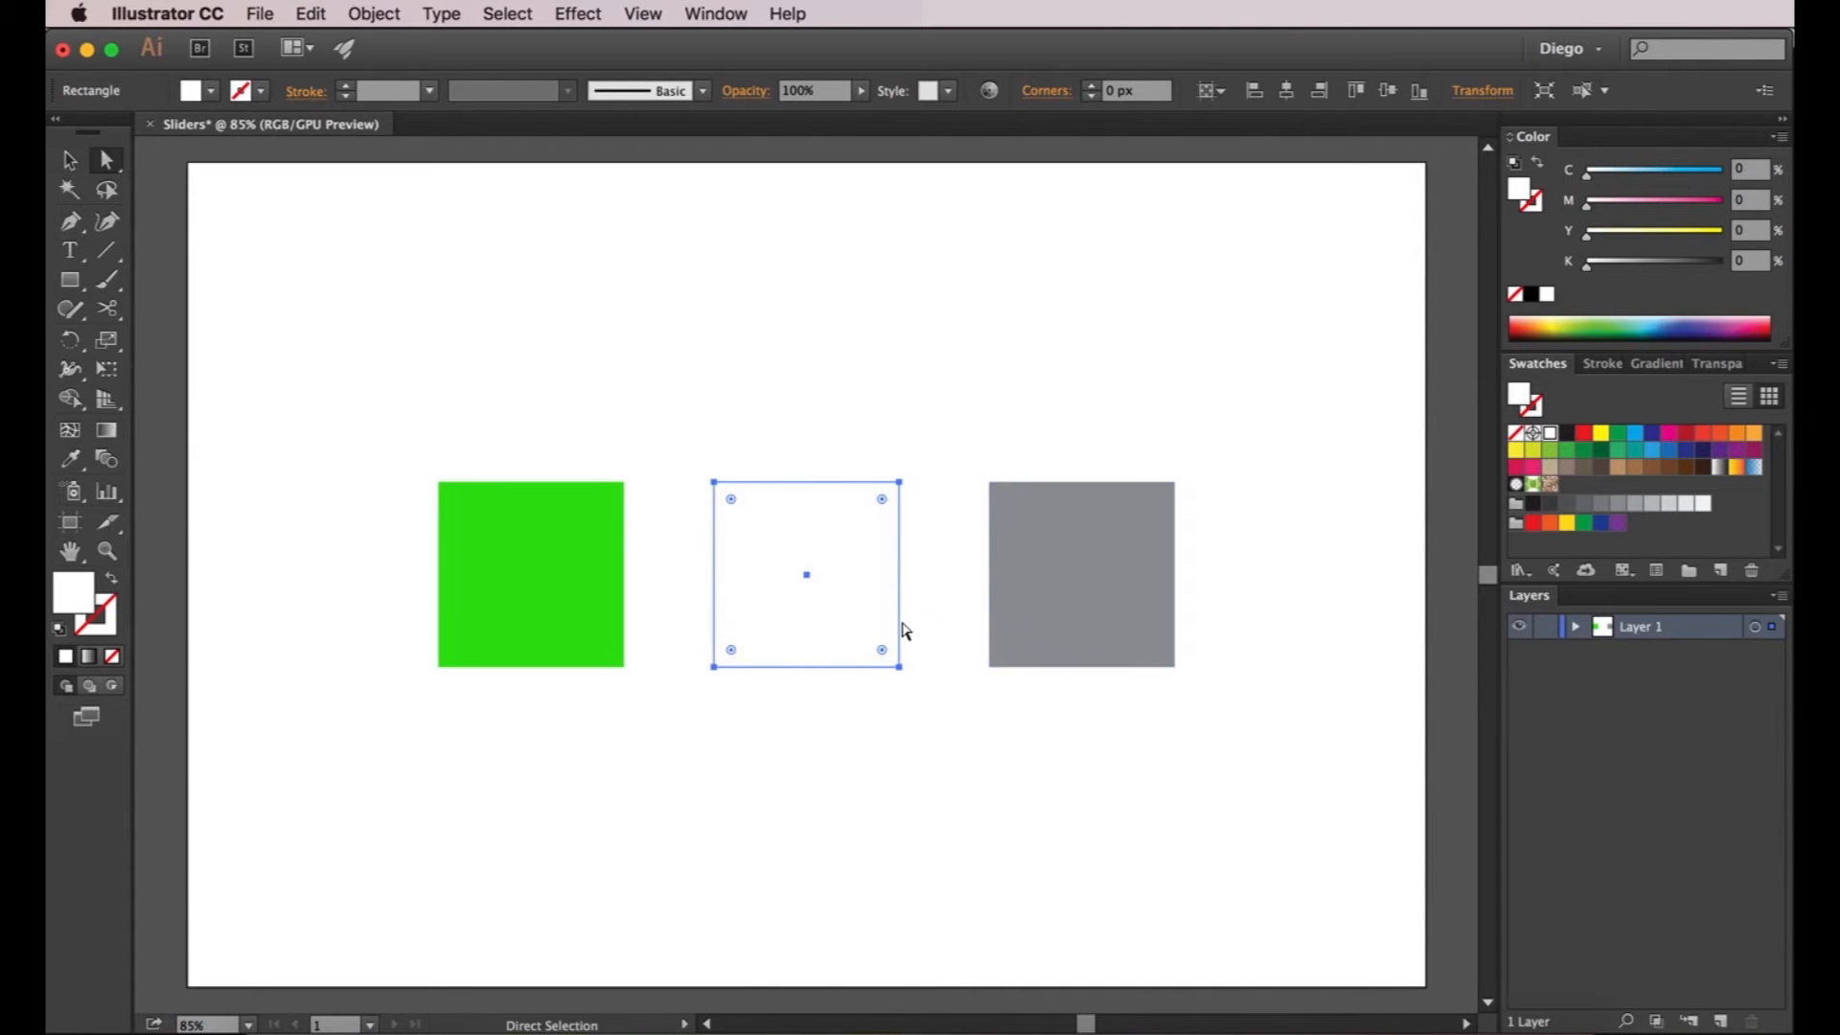
Raise the middle square's cyan, magenta, yellow and black values to 100%
drag(1701, 173, 1774, 205)
drag(1641, 234, 1730, 232)
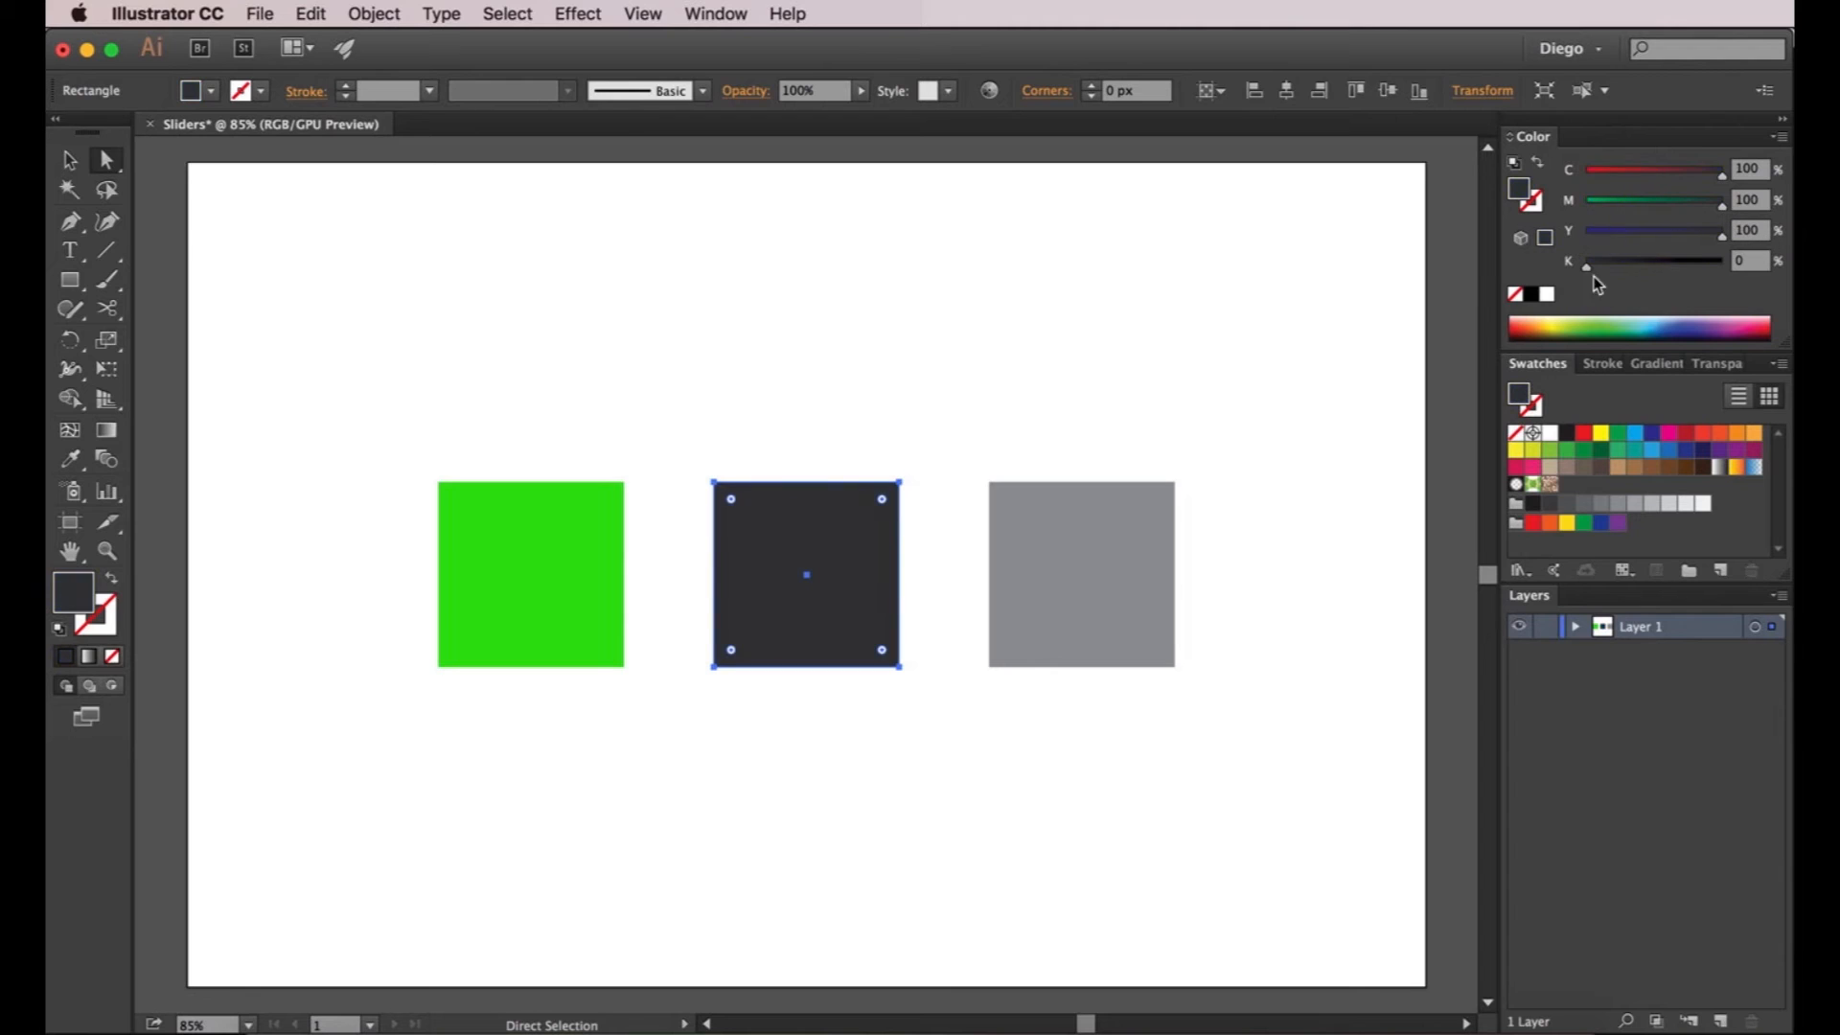
drag(1631, 267, 1731, 261)
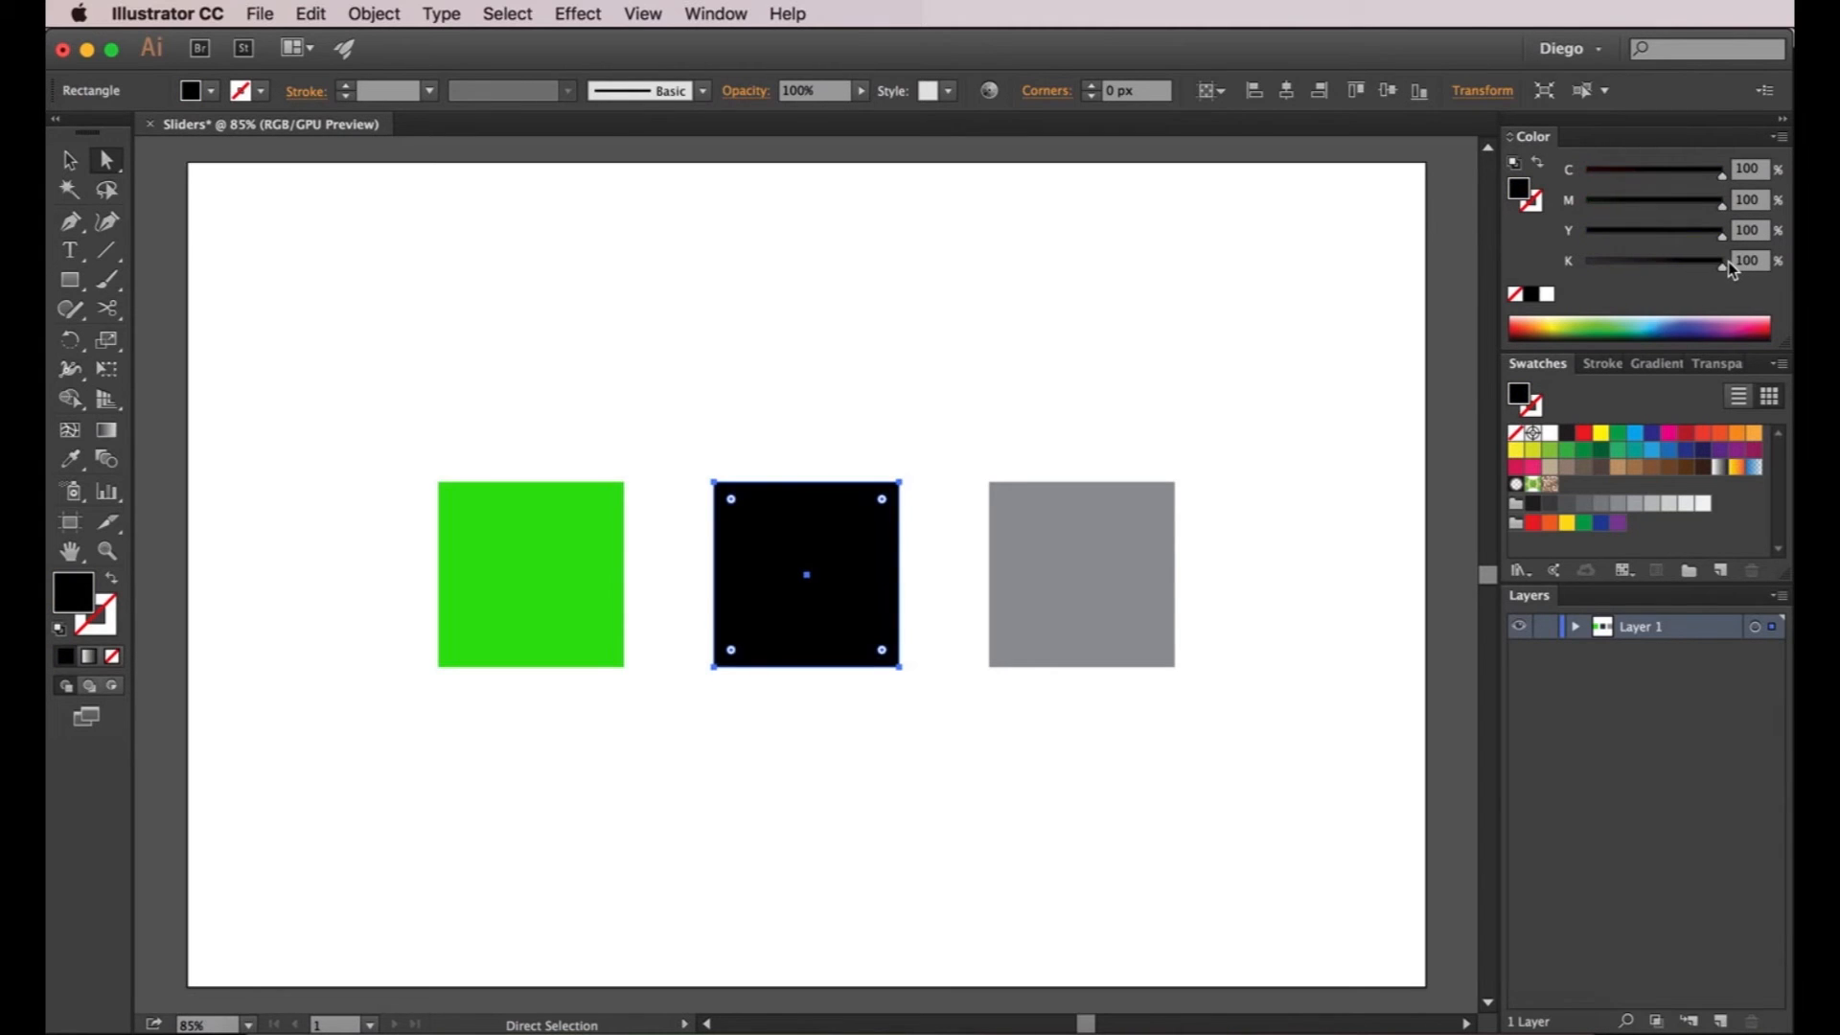
Make the middle square white by setting cyan, magenta, yellow and black to 0%
drag(1711, 173, 1516, 161)
drag(1658, 202, 1568, 230)
drag(1672, 266, 1563, 263)
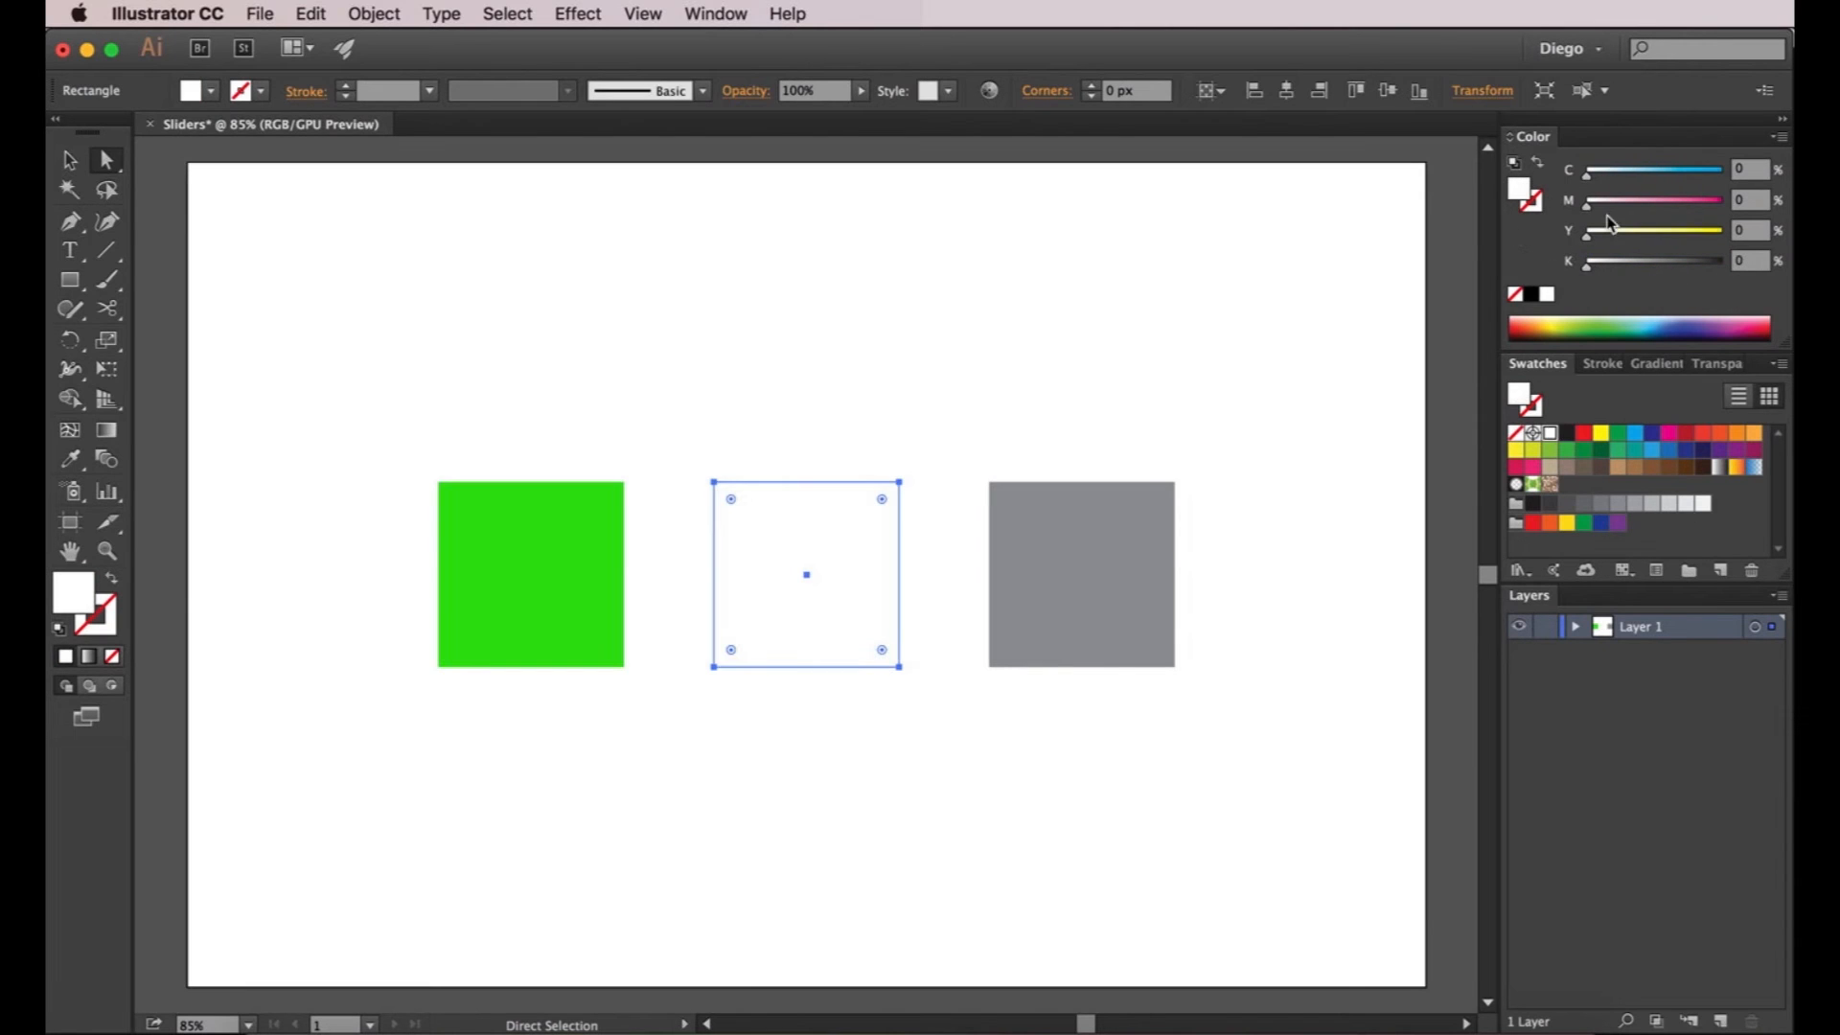
Mix a green fill for the middle square with 67% cyan and 100% yellow, and deselect it
drag(1590, 180, 1688, 182)
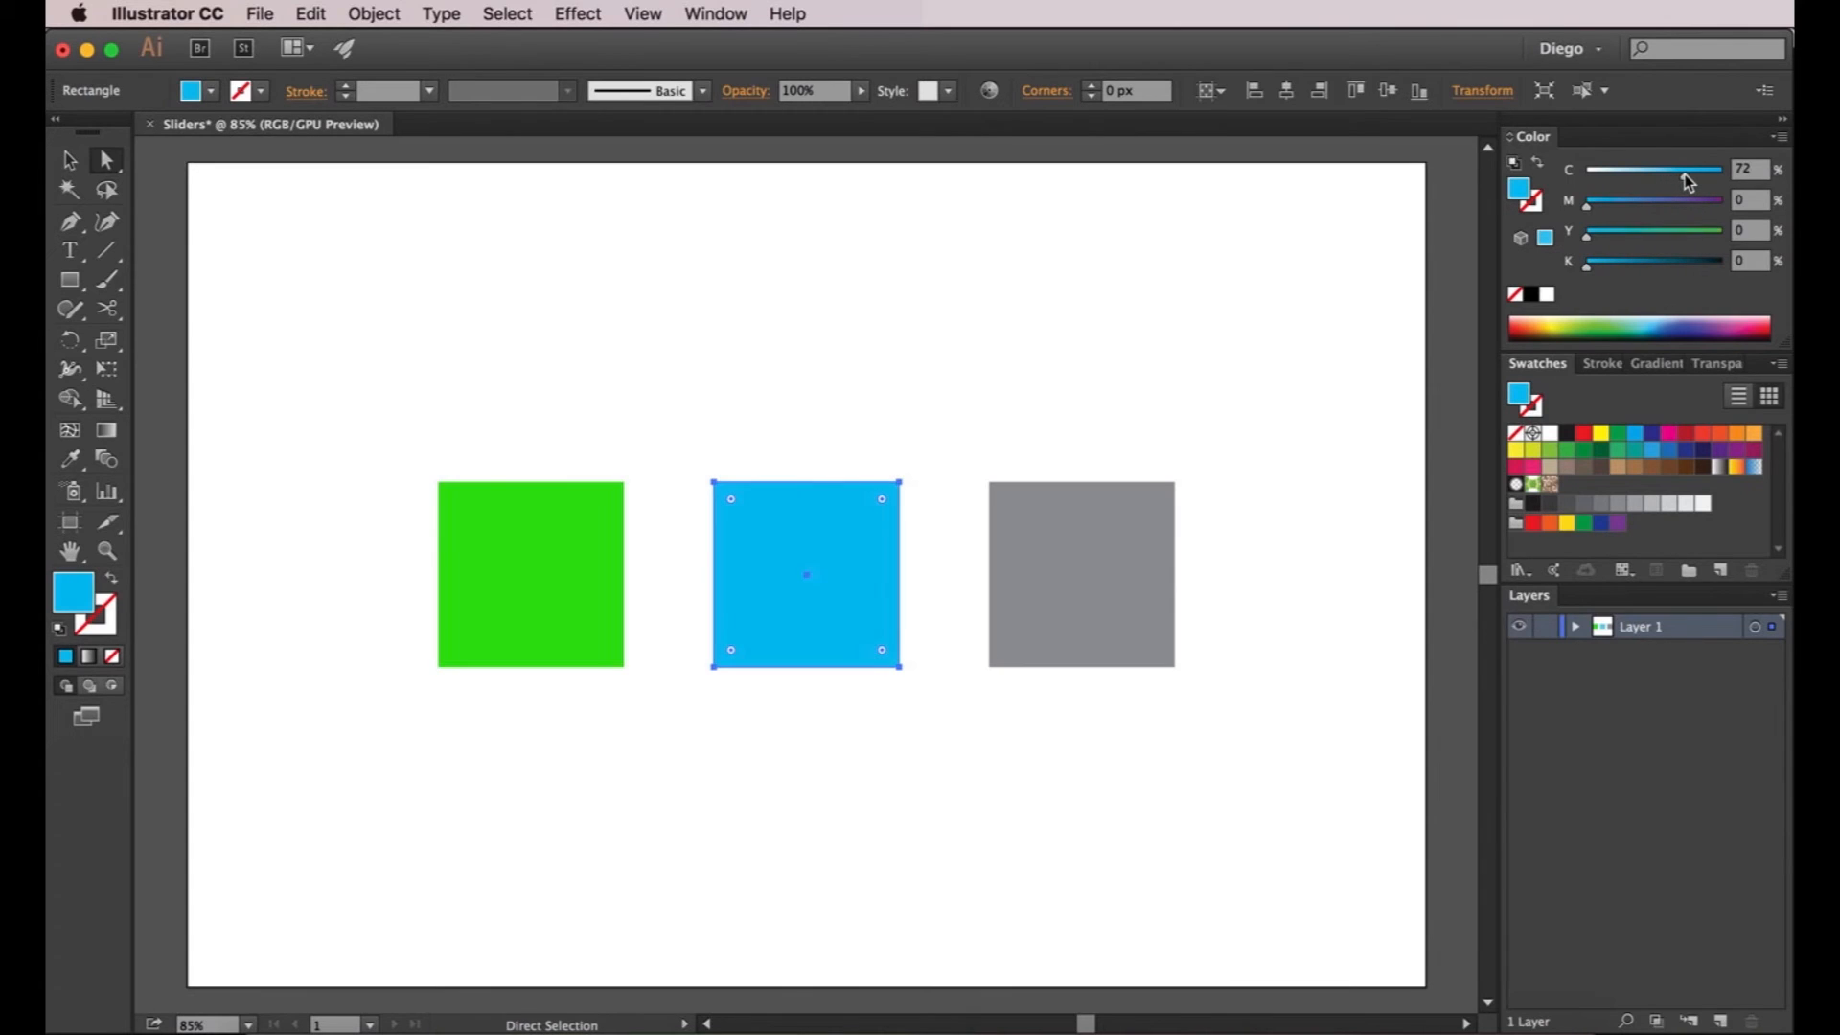
drag(1587, 232, 1668, 178)
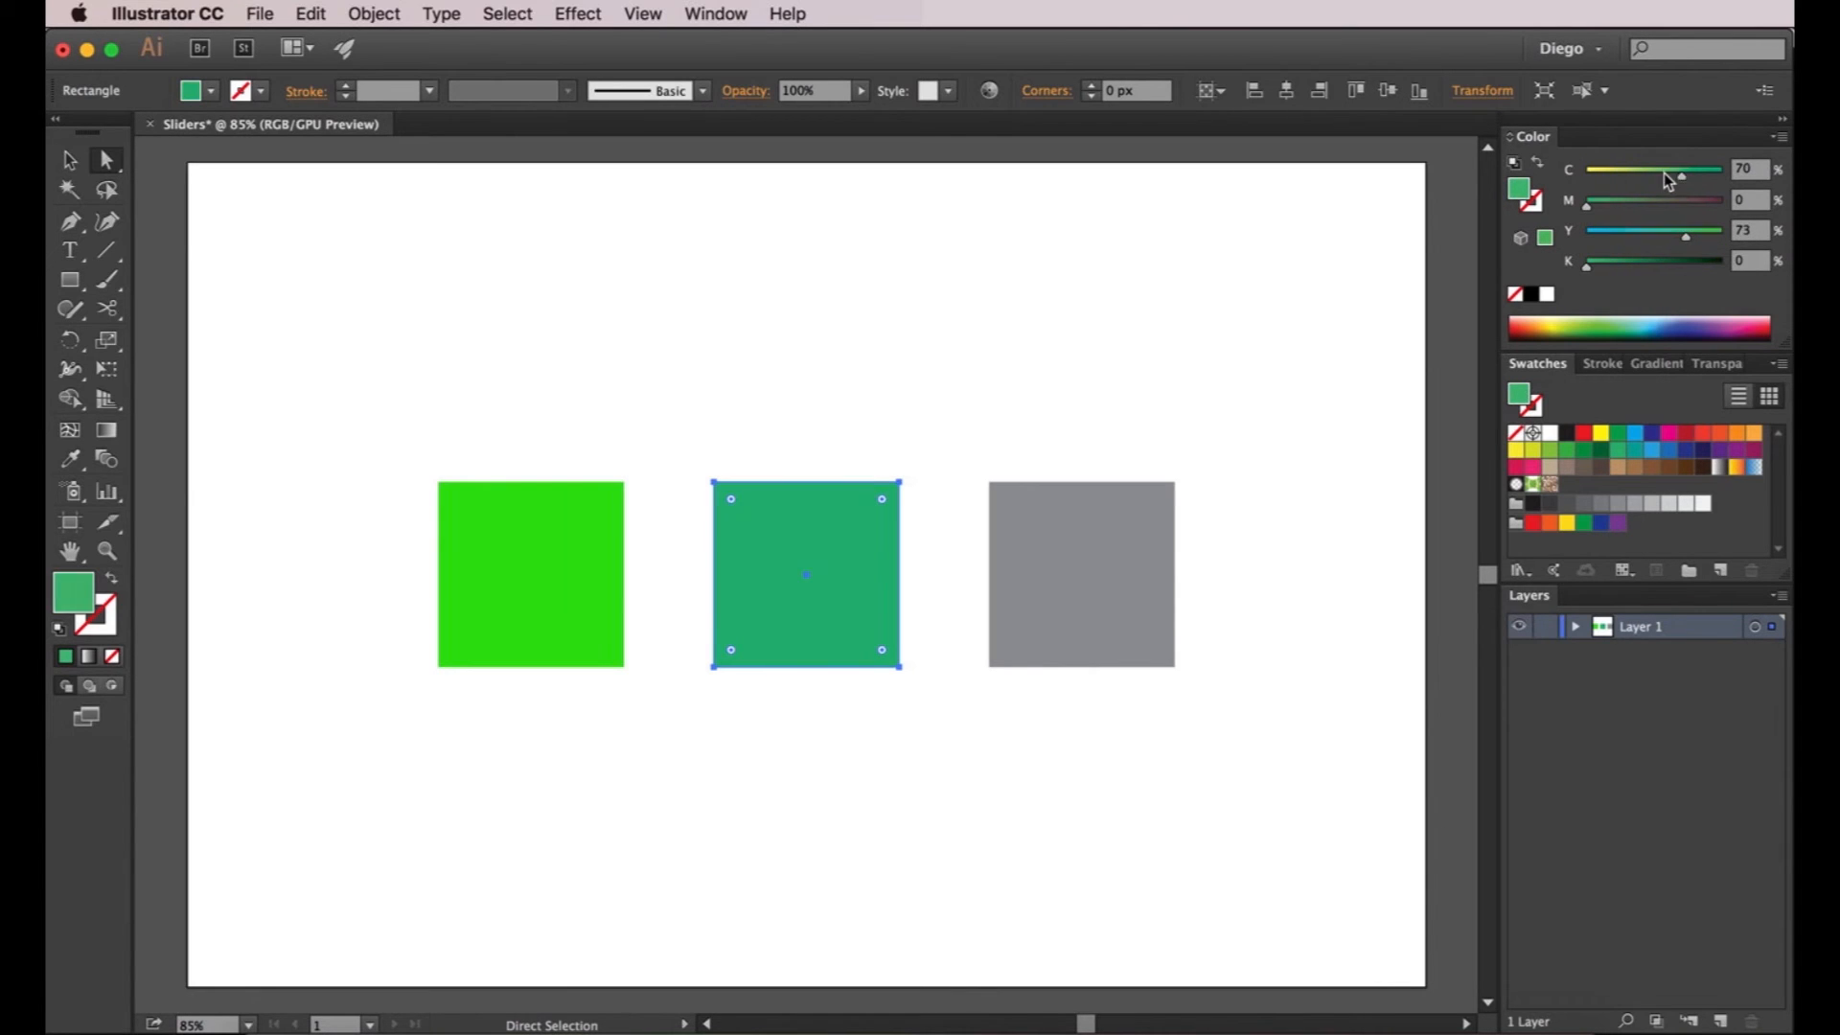
drag(1689, 244, 1710, 238)
drag(1669, 177, 1677, 177)
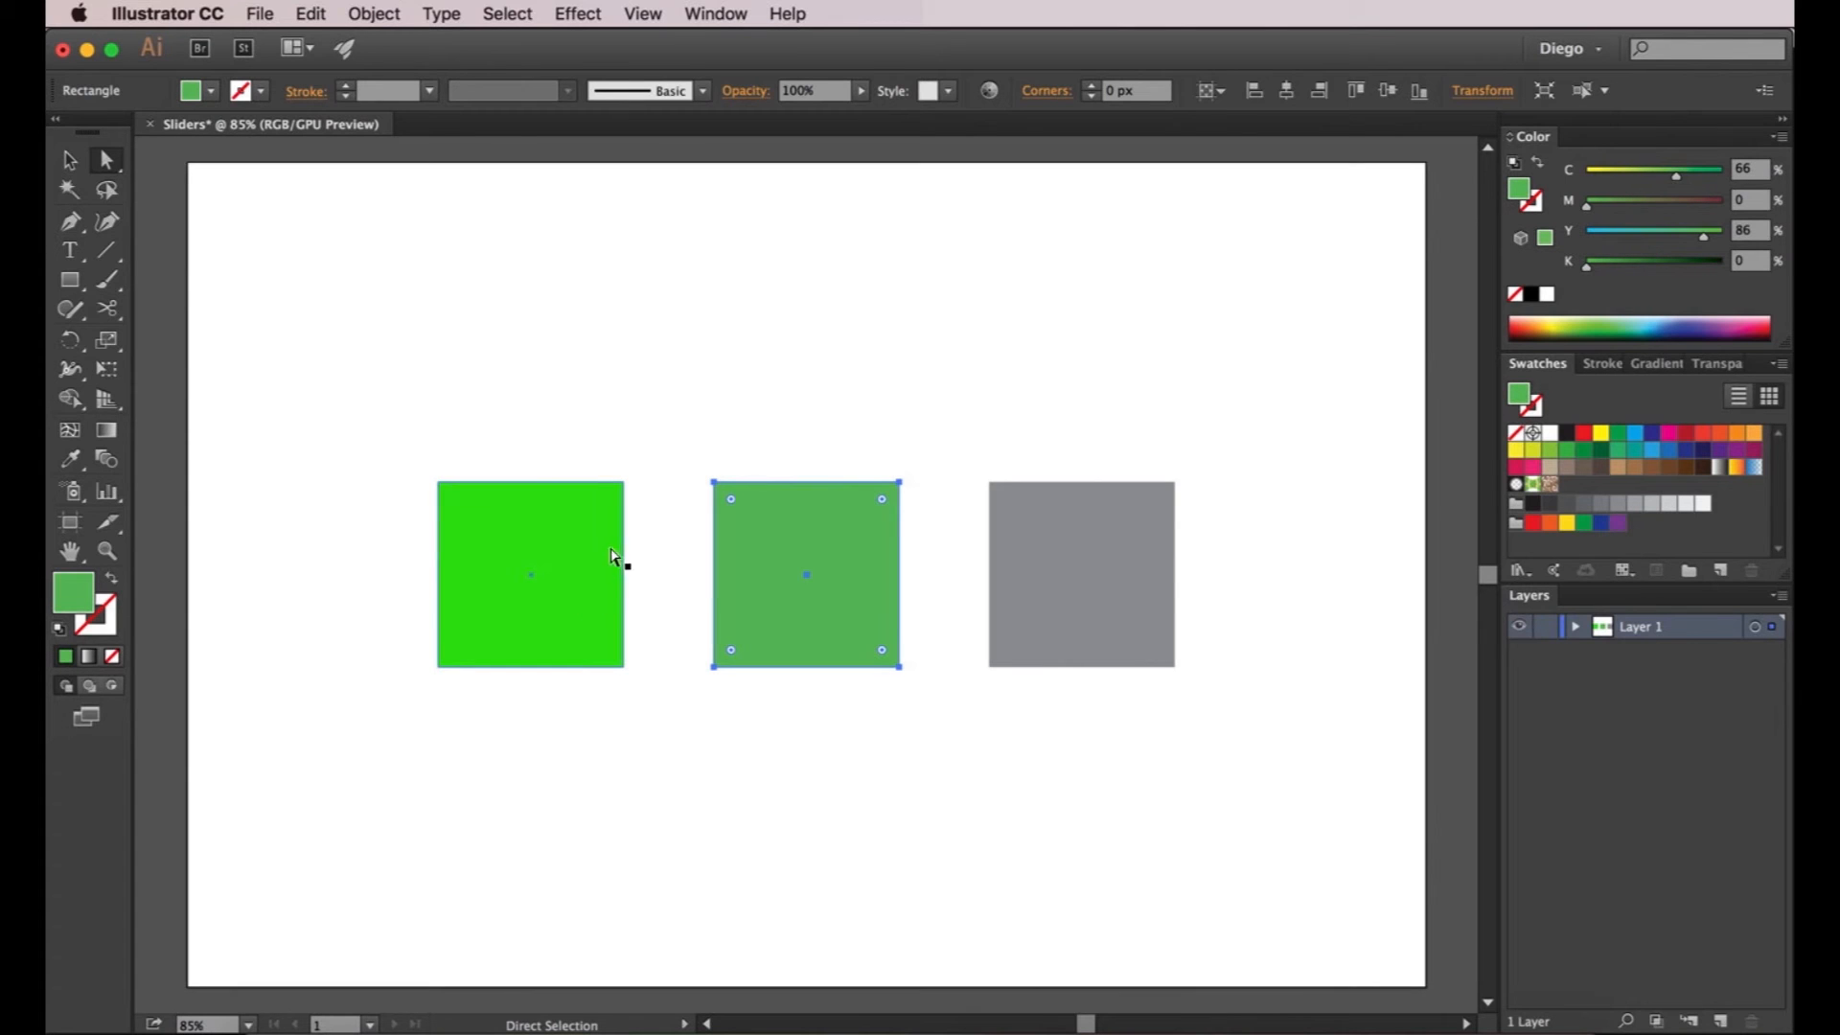
click(1693, 178)
click(1710, 237)
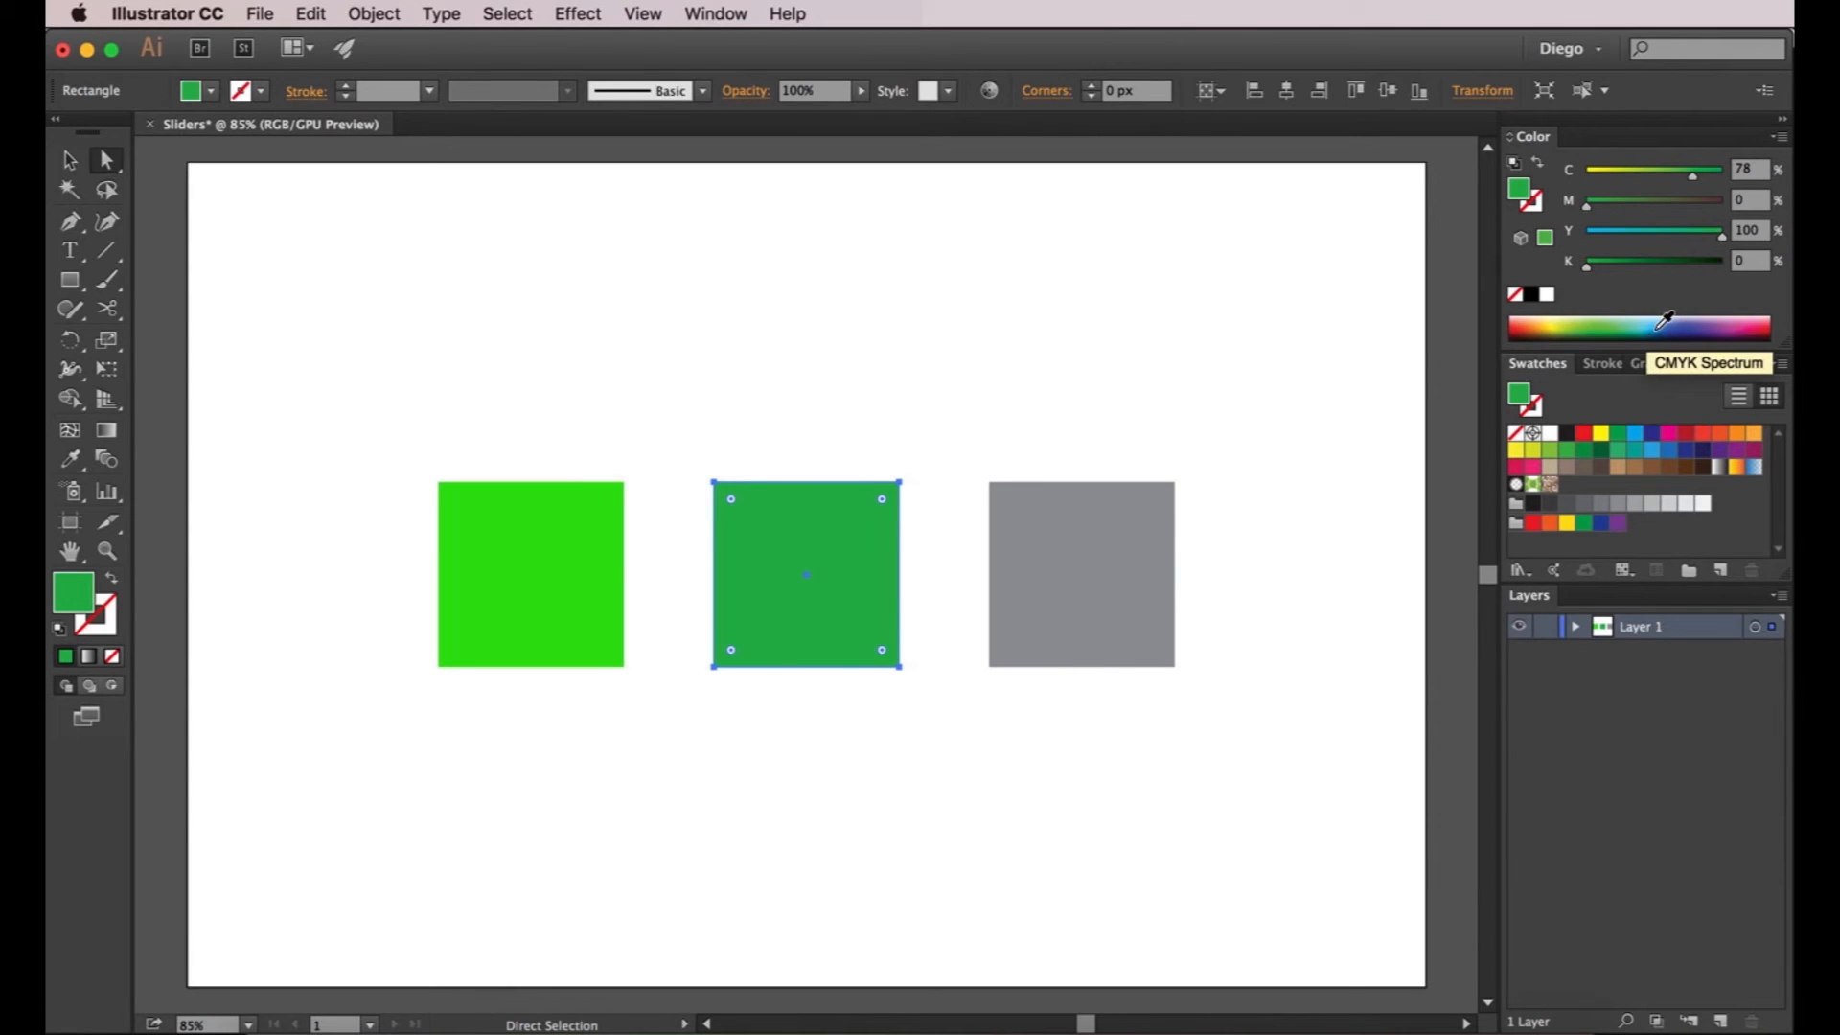
drag(1694, 180, 1685, 176)
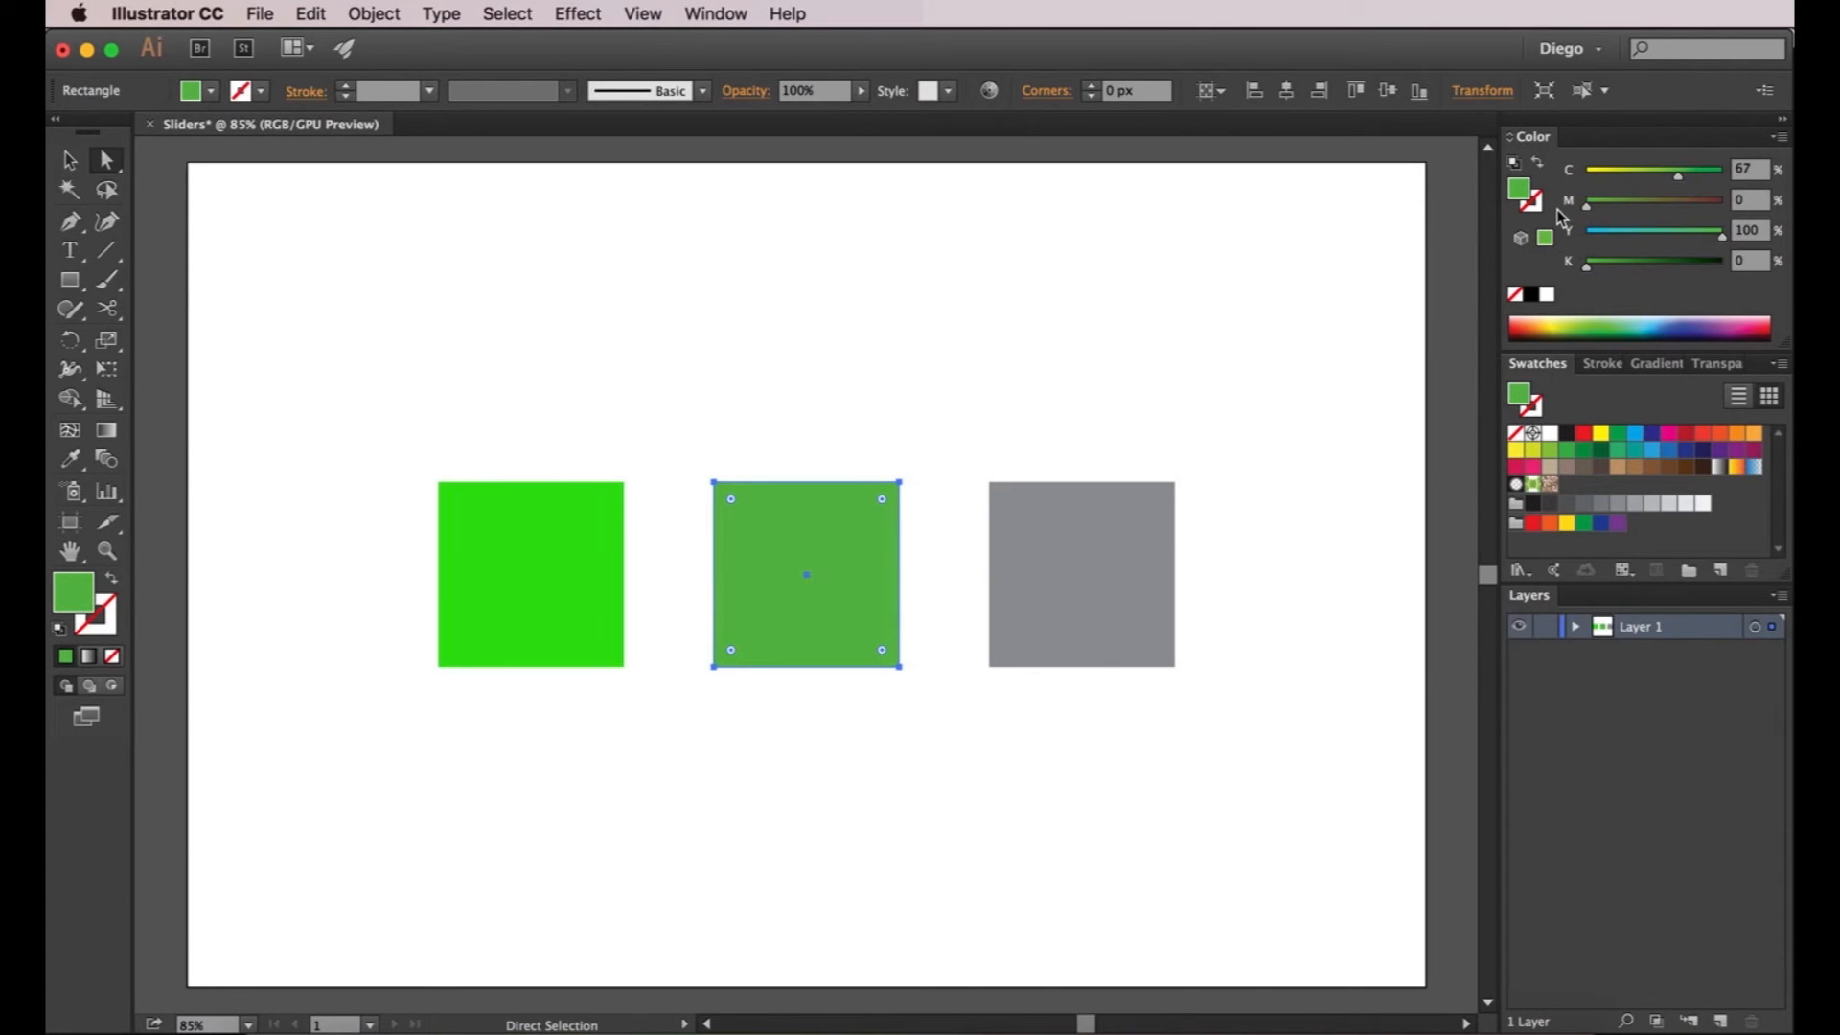
click(1208, 281)
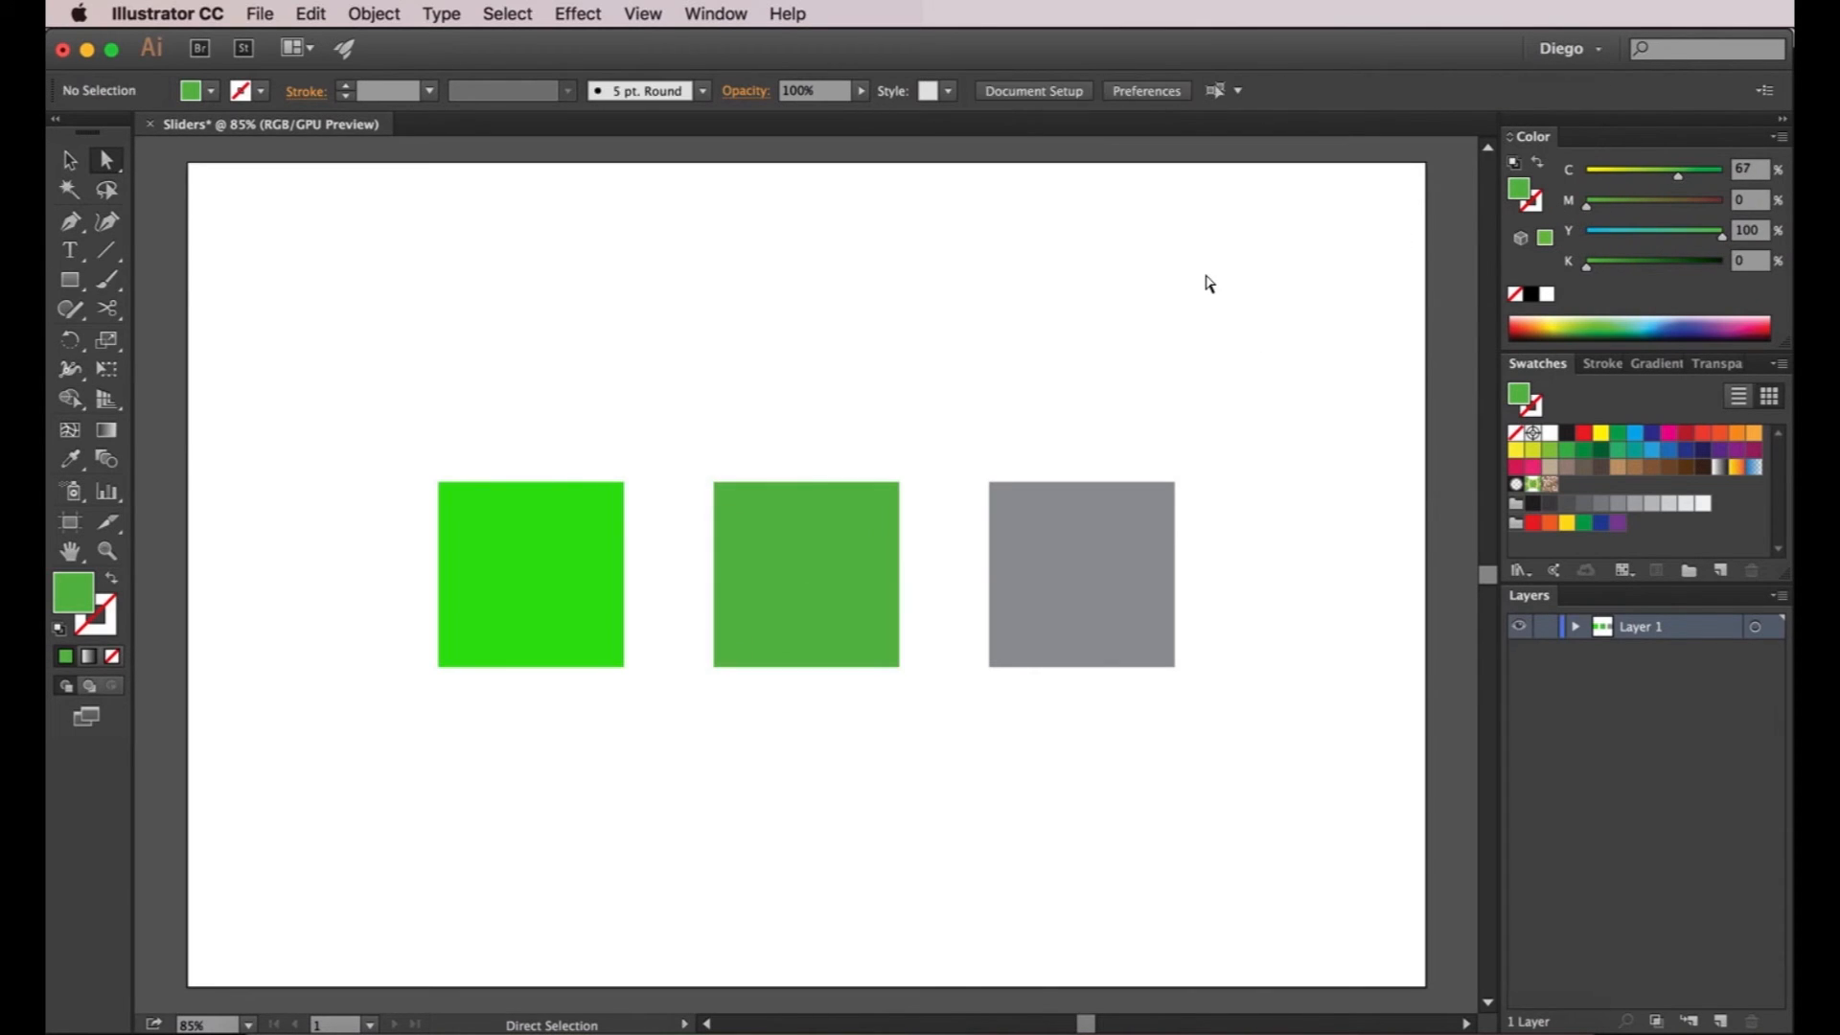
Select the third gray square and switch its color sliders to HSB
click(1090, 558)
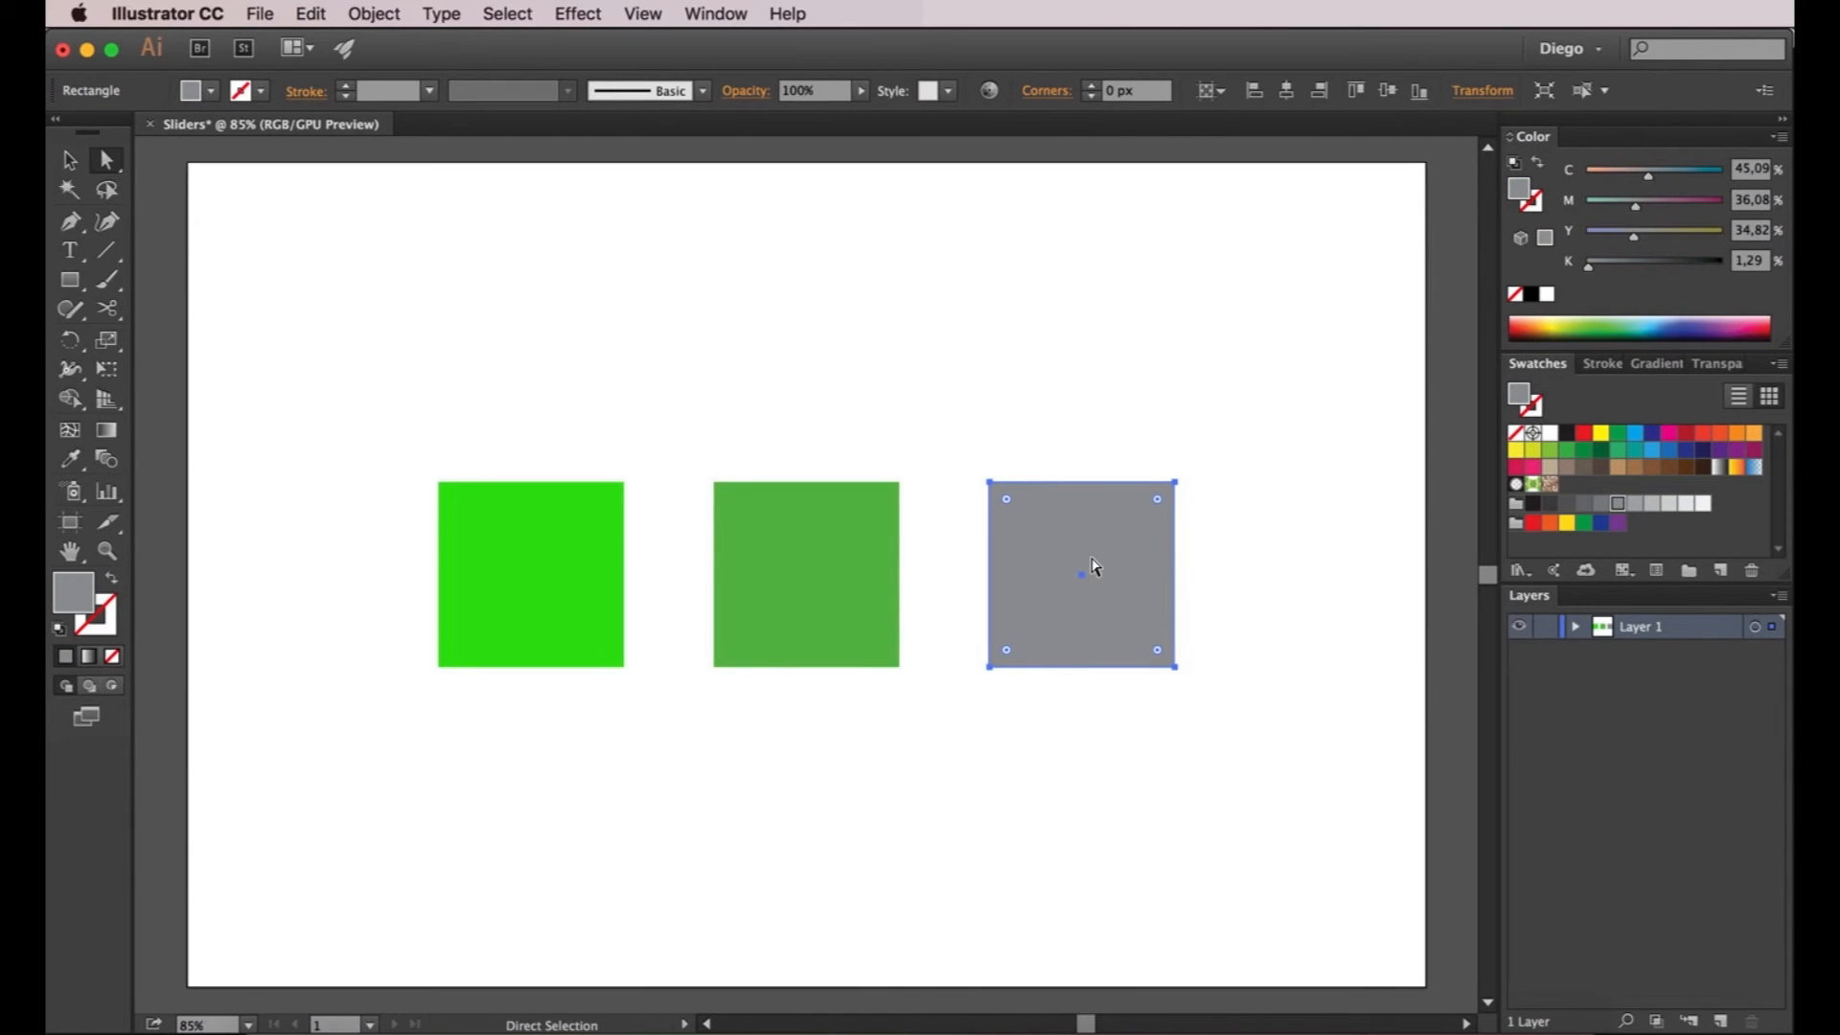
click(1780, 138)
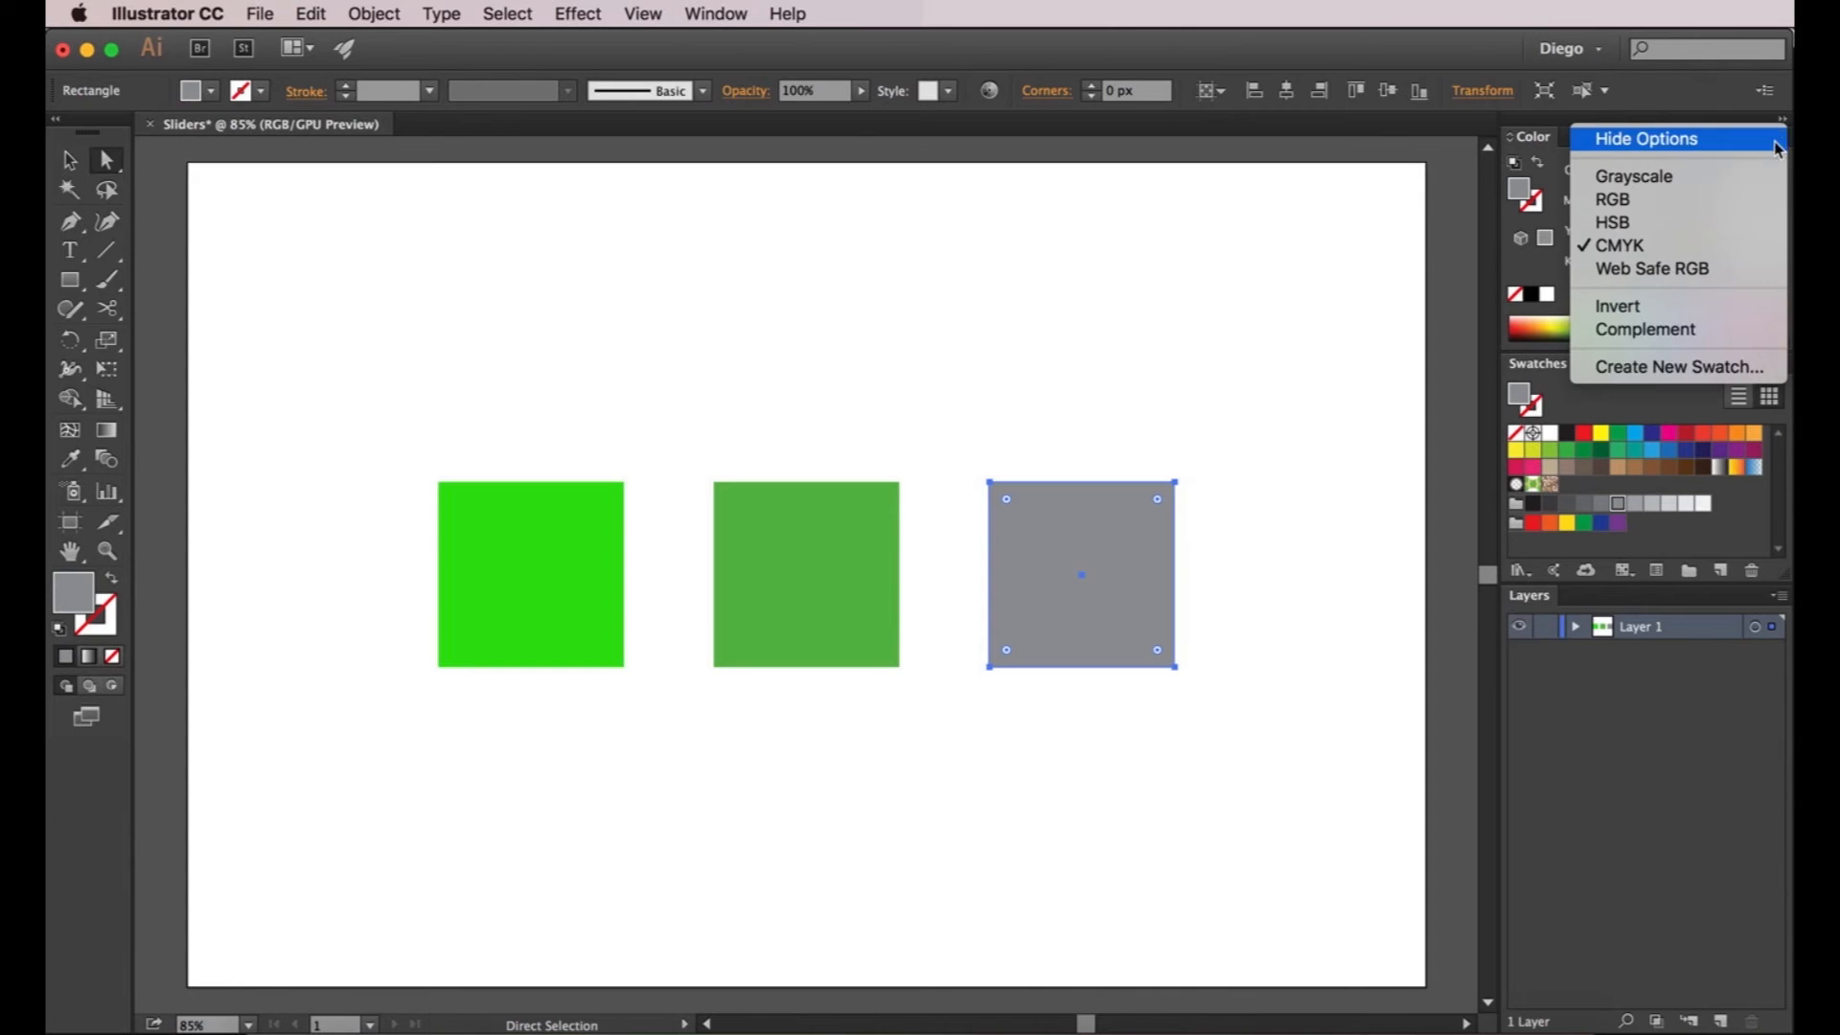
click(1683, 222)
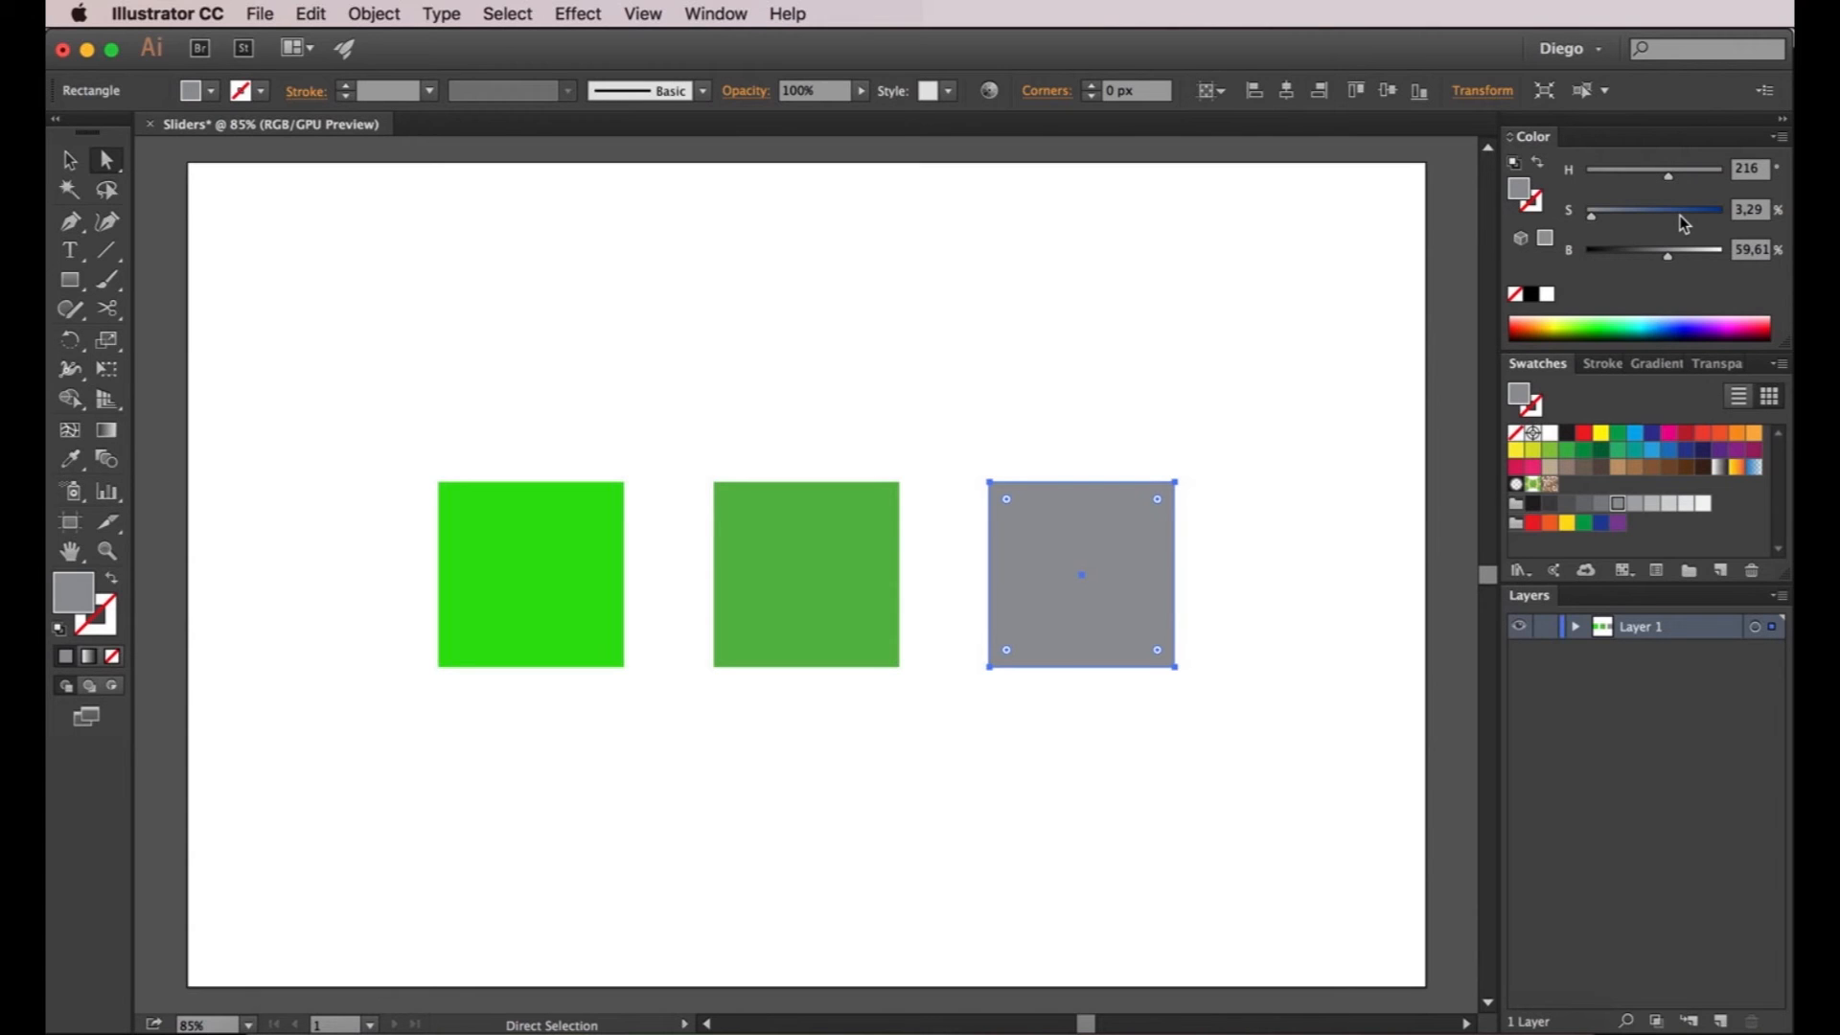
Fill the third square with pure red using saturation 100%, brightness 100% and hue 0°
drag(1592, 216, 1756, 249)
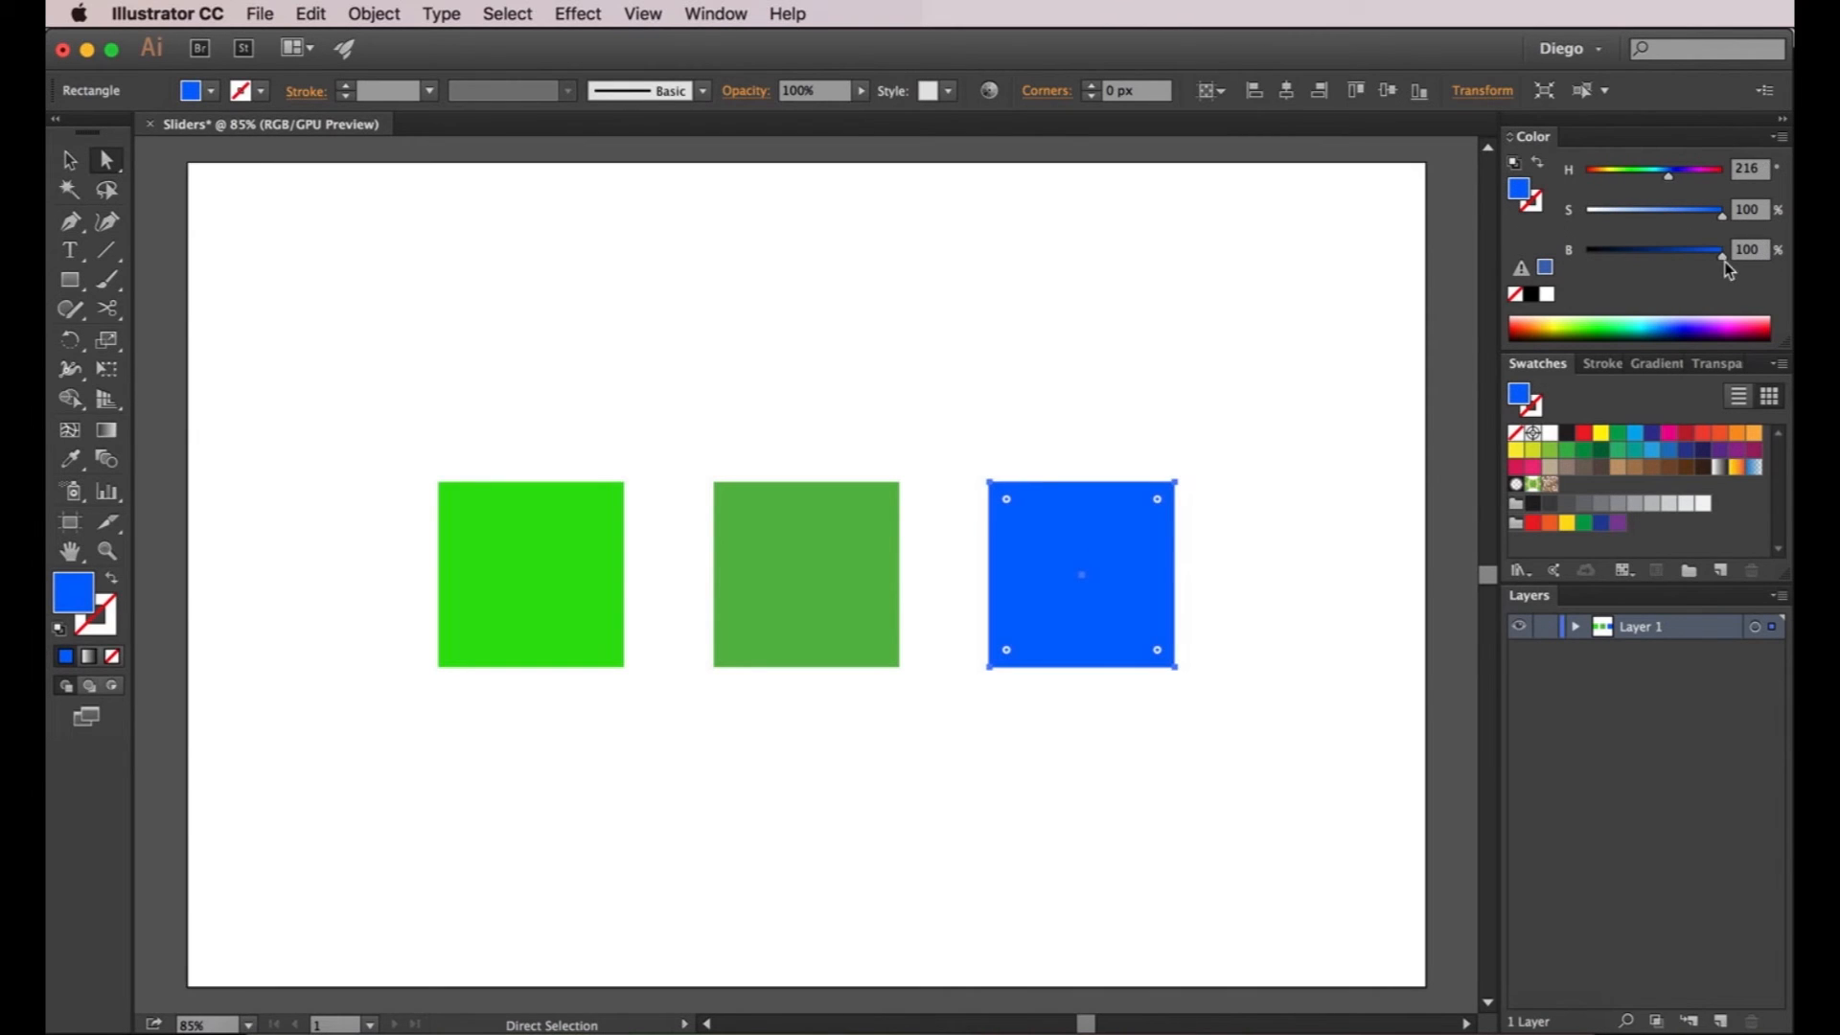
click(1596, 175)
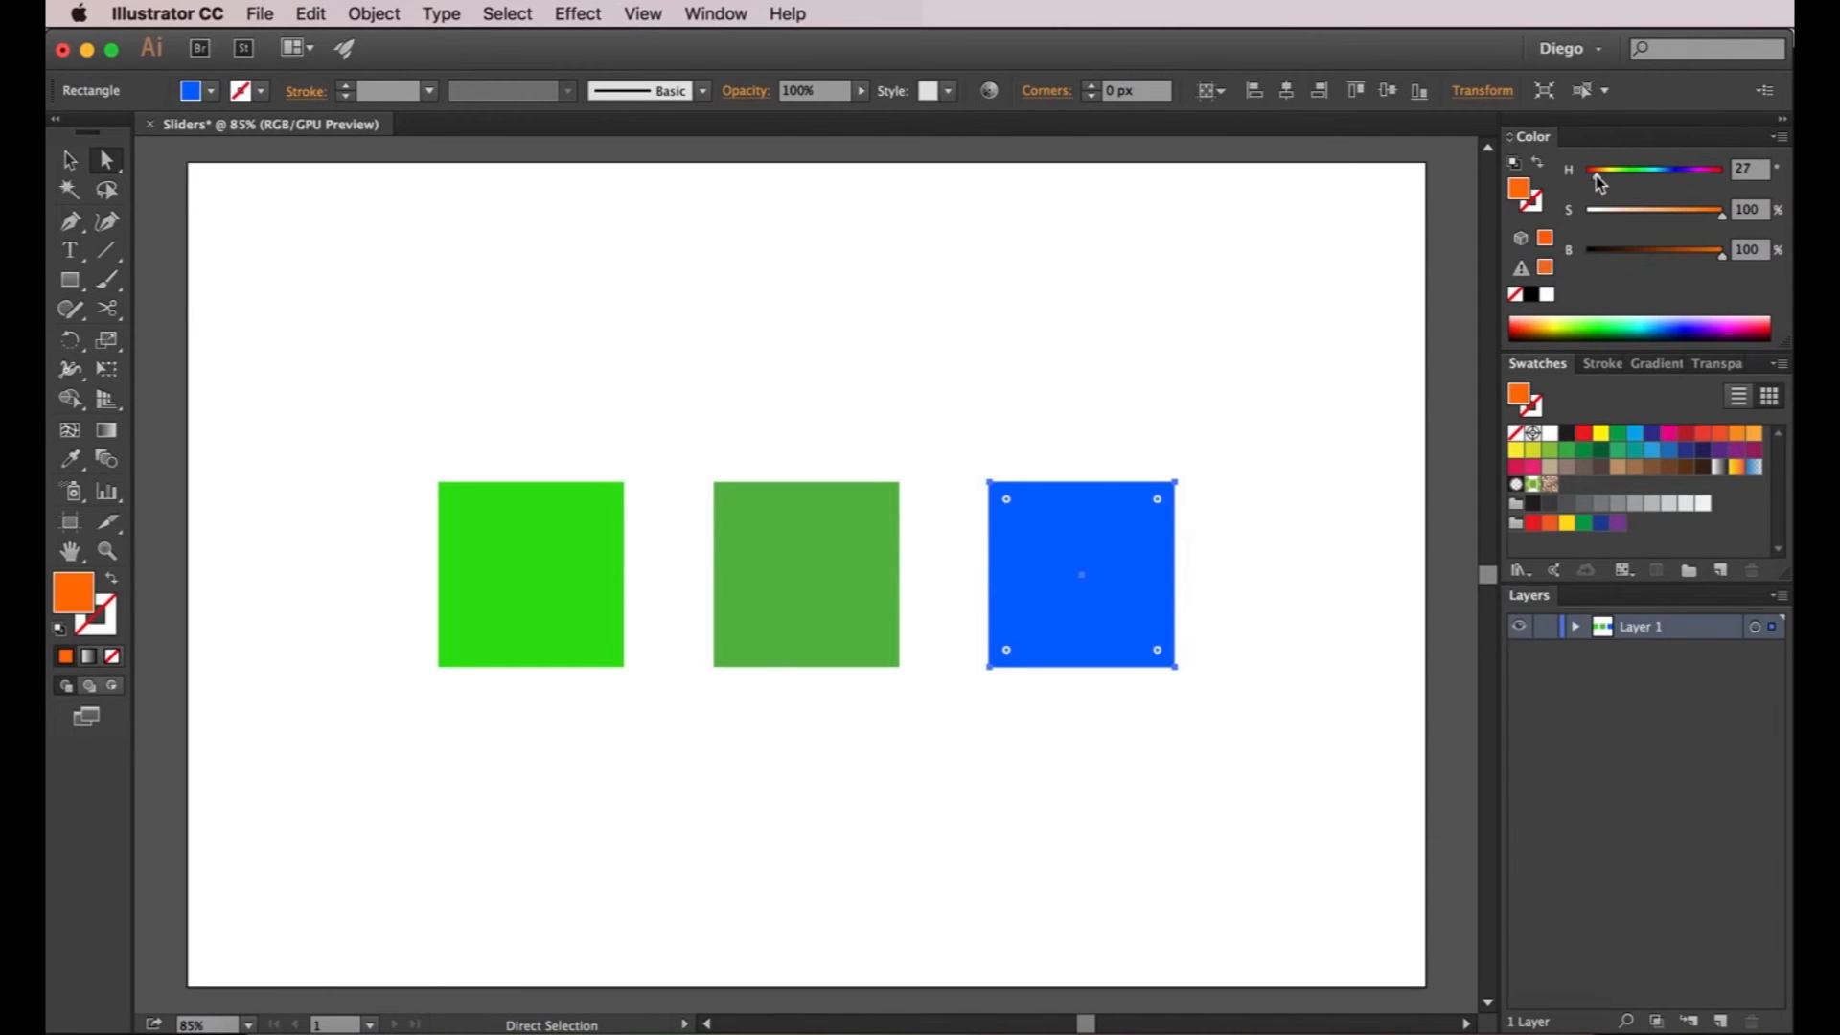
drag(1596, 175, 1582, 177)
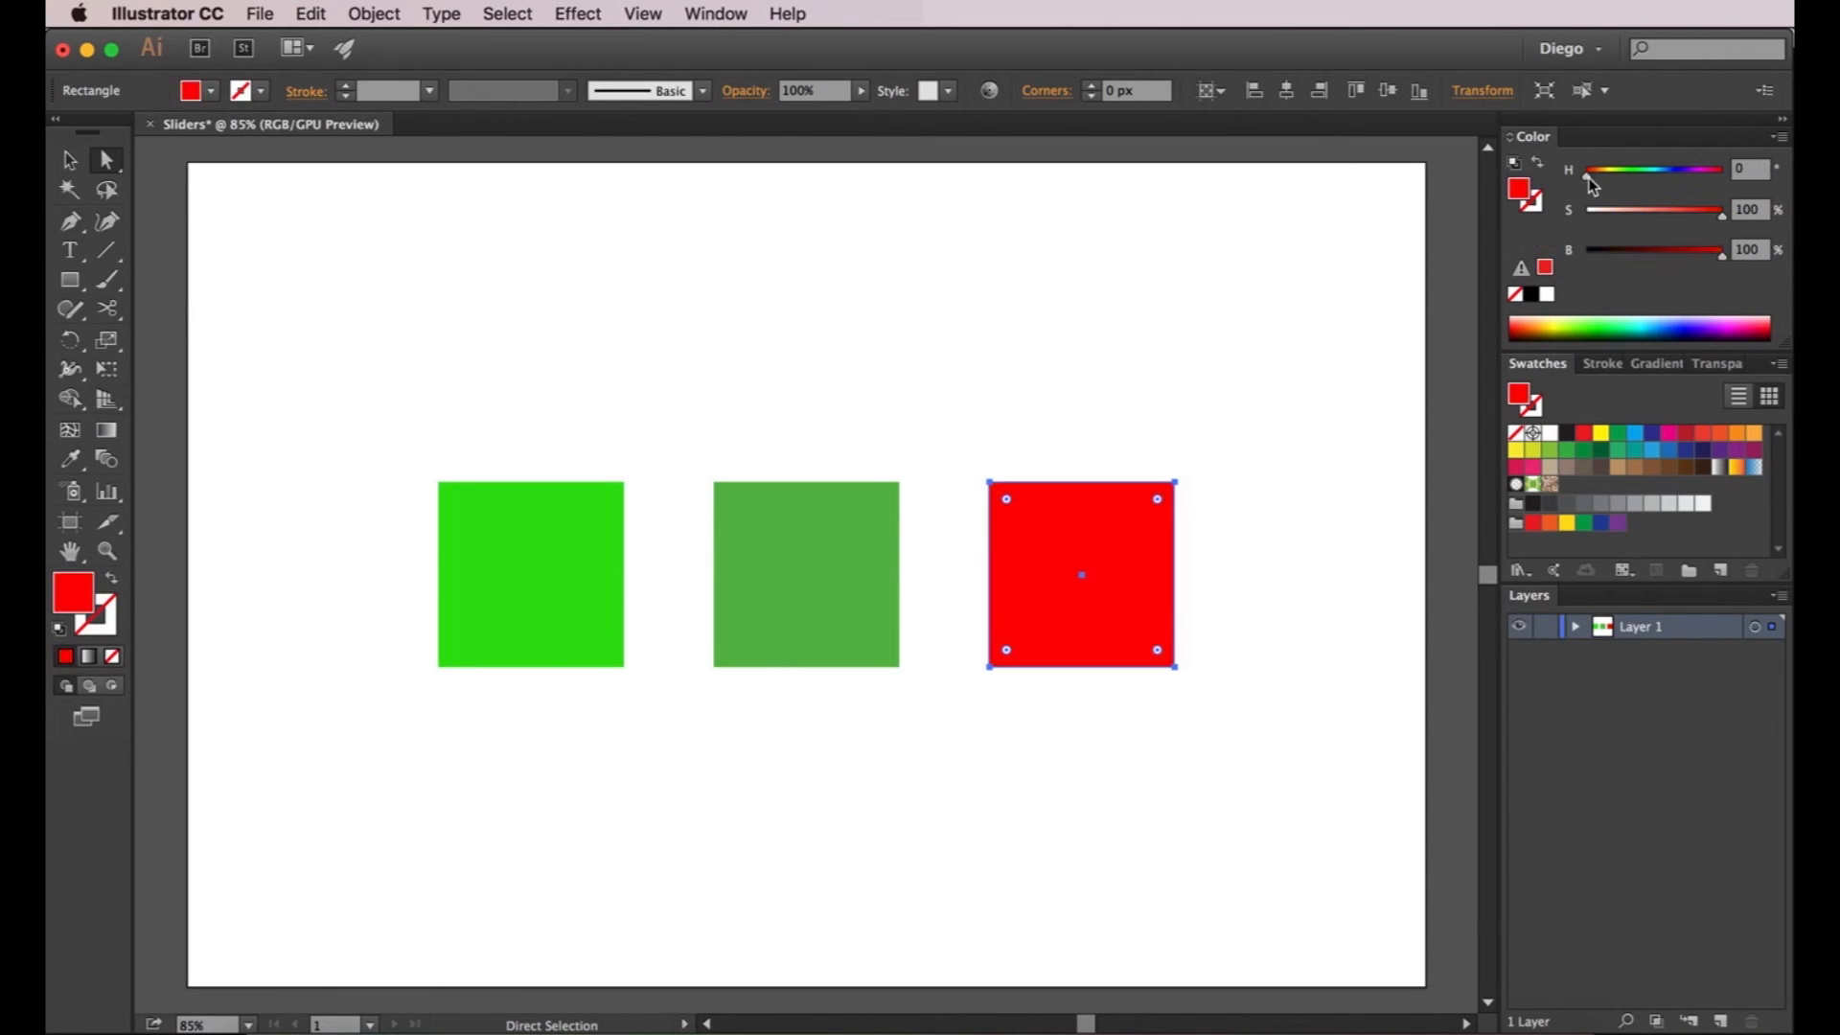
Shift the third square's hue from red through yellow to green, ending at about 112°
drag(1588, 176, 1613, 173)
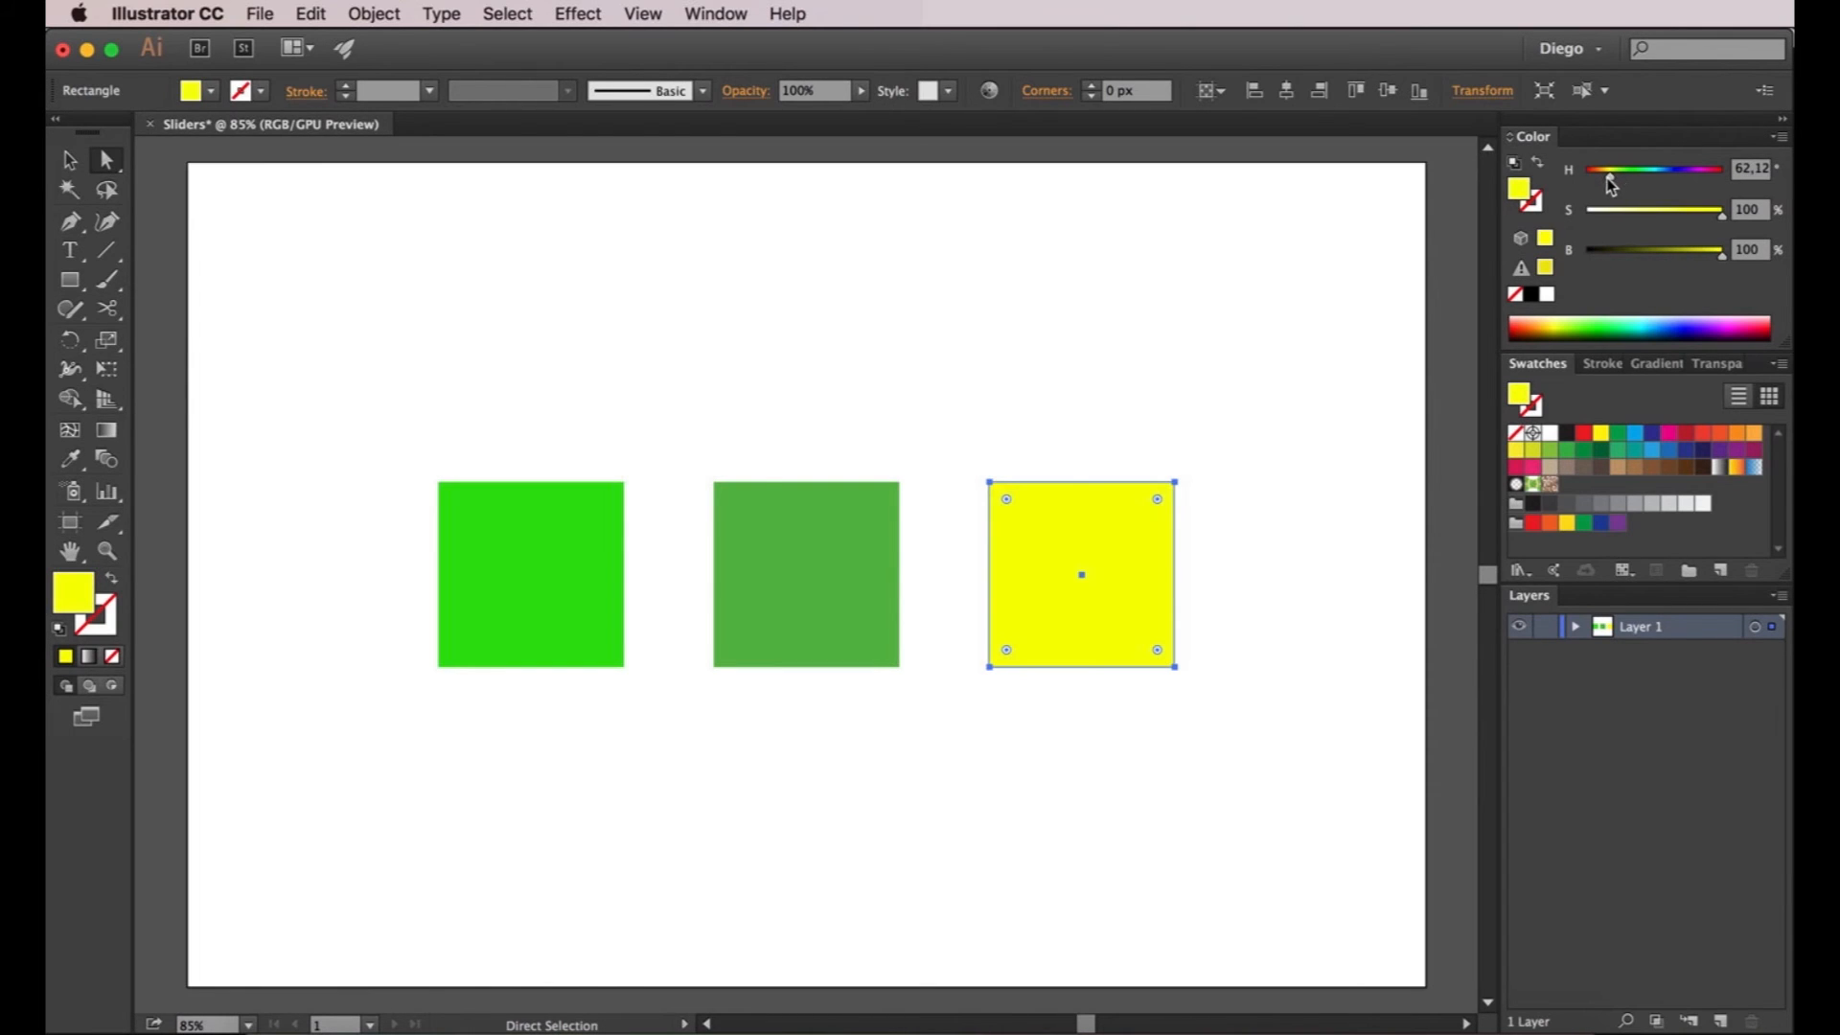
mouse_move(1608, 176)
mouse_down()
mouse_move(1673, 180)
mouse_move(1607, 182)
mouse_up()
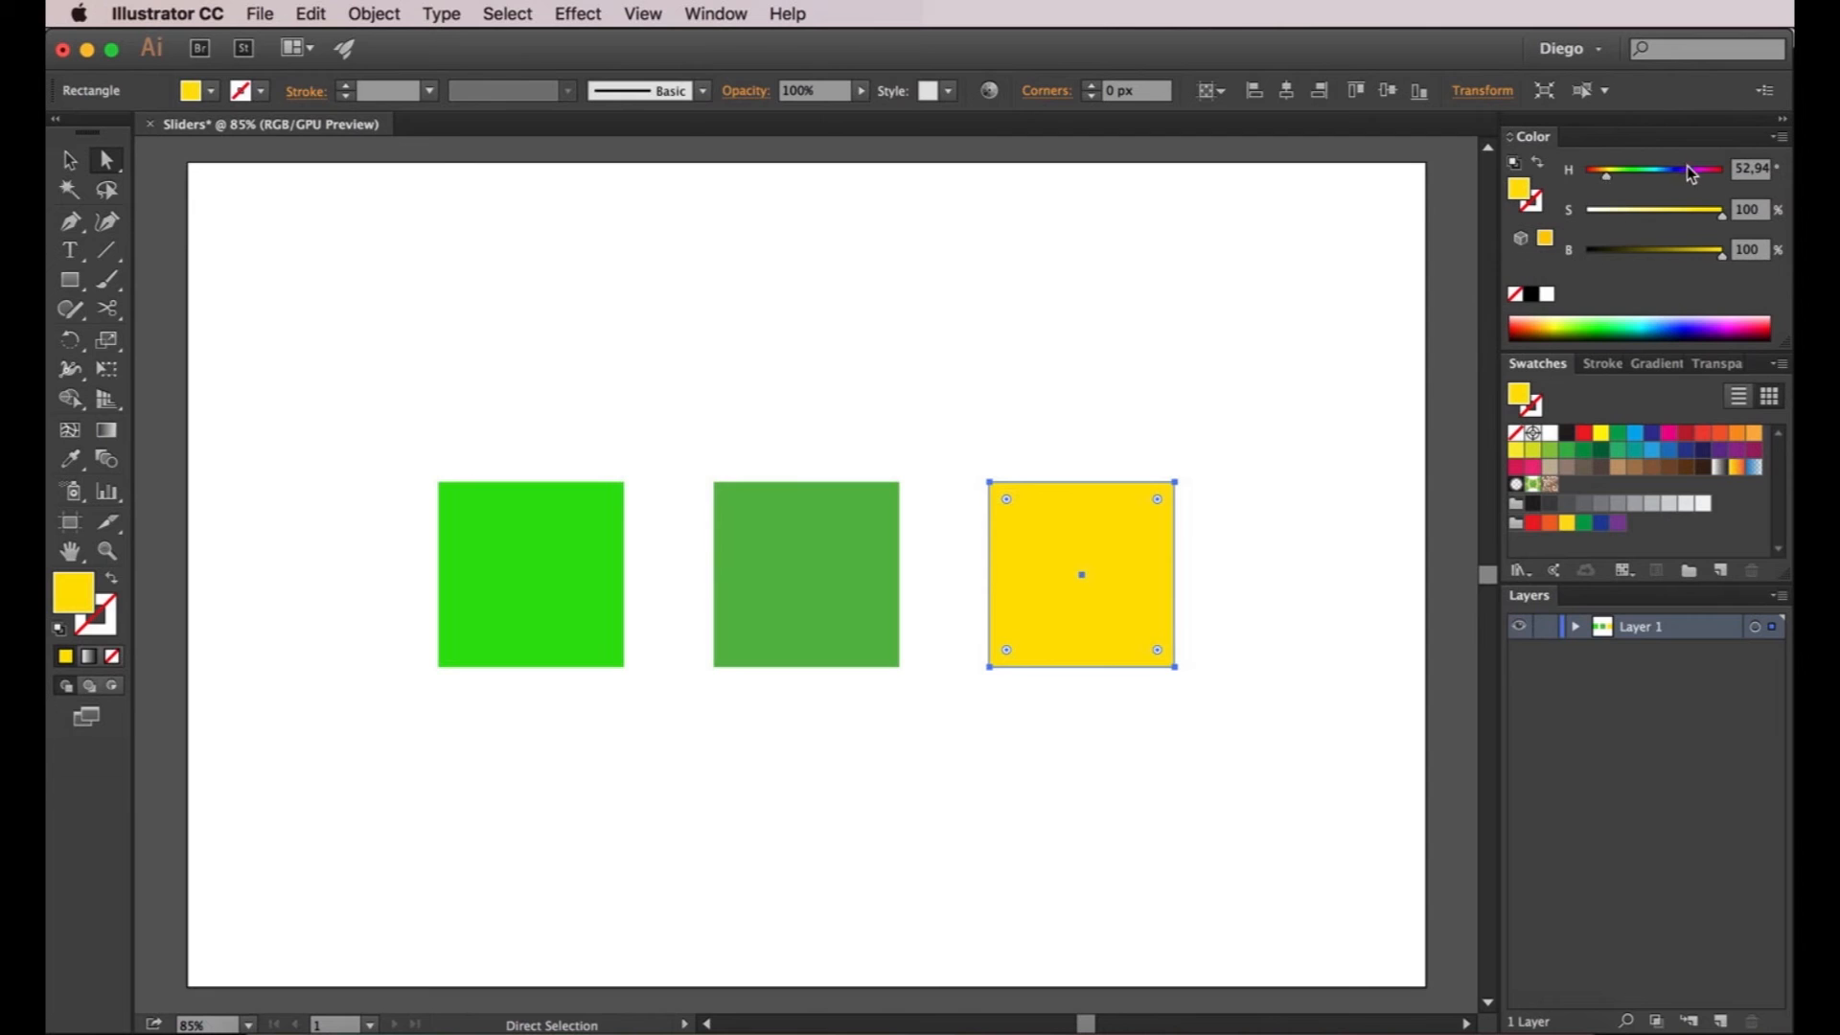
mouse_move(1608, 180)
mouse_down()
mouse_move(1670, 192)
mouse_move(1694, 173)
mouse_move(1622, 176)
mouse_up()
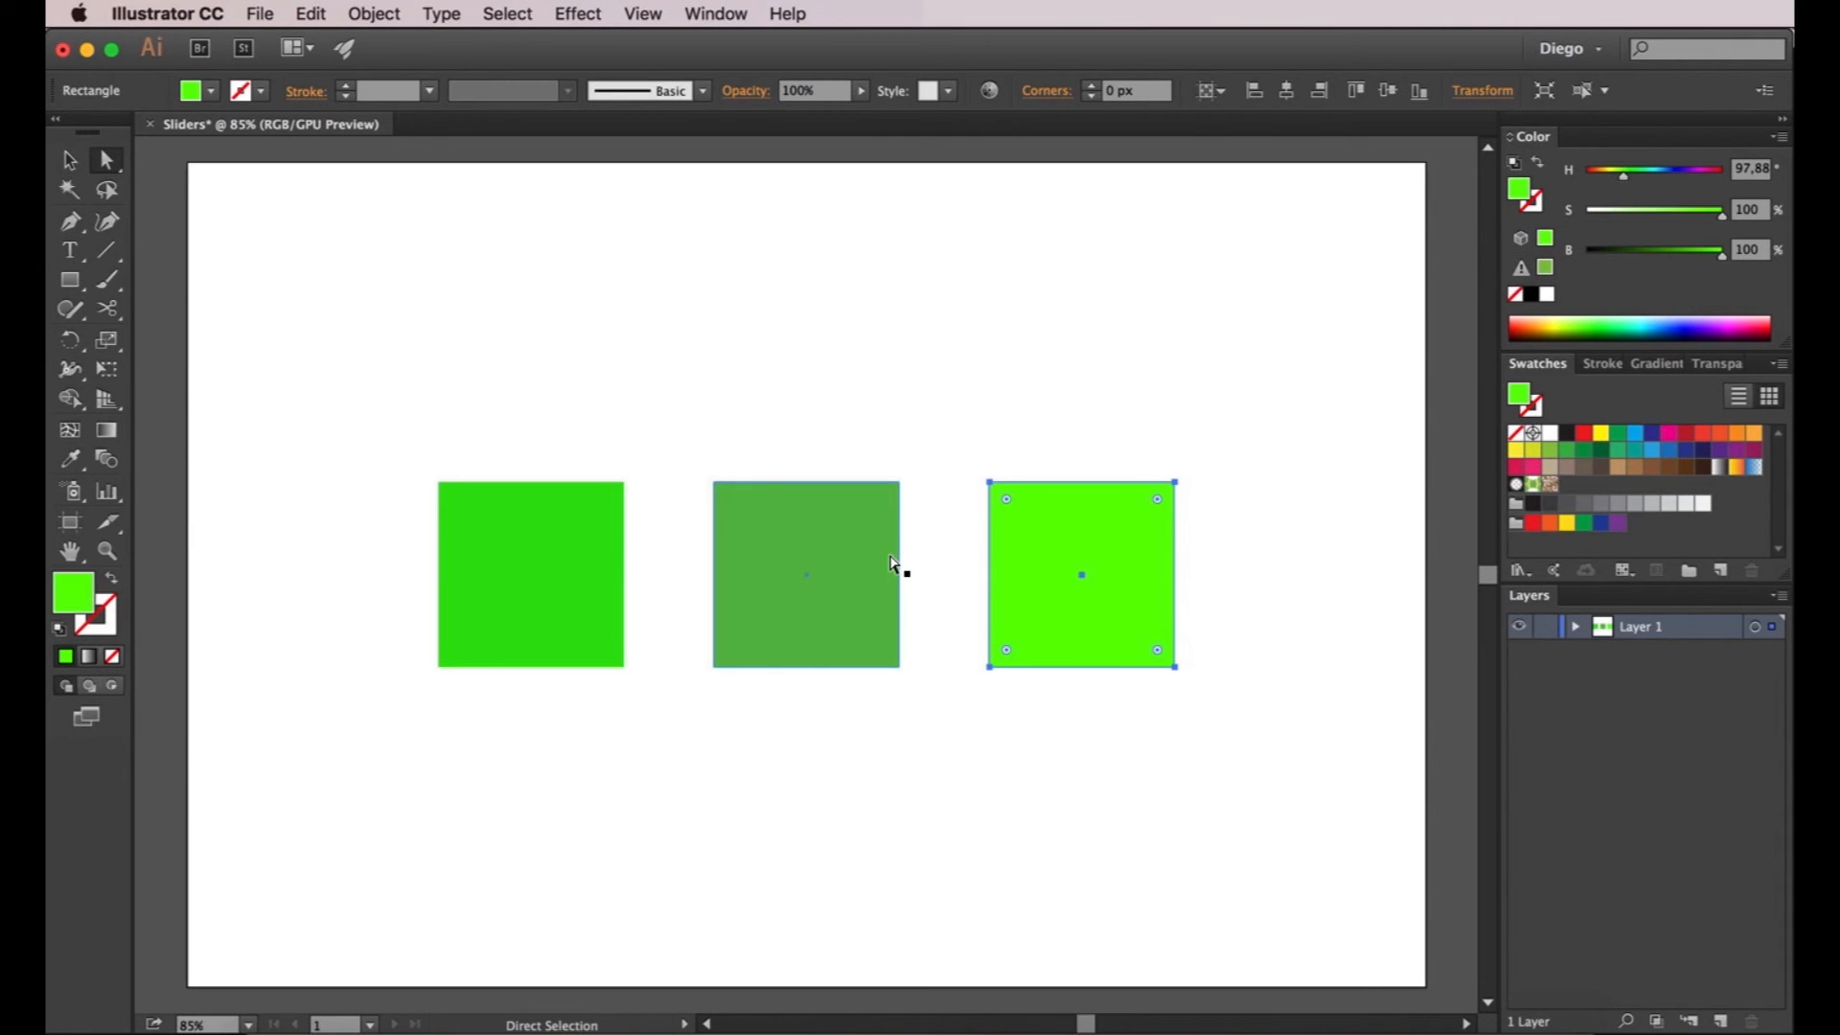
click(1630, 176)
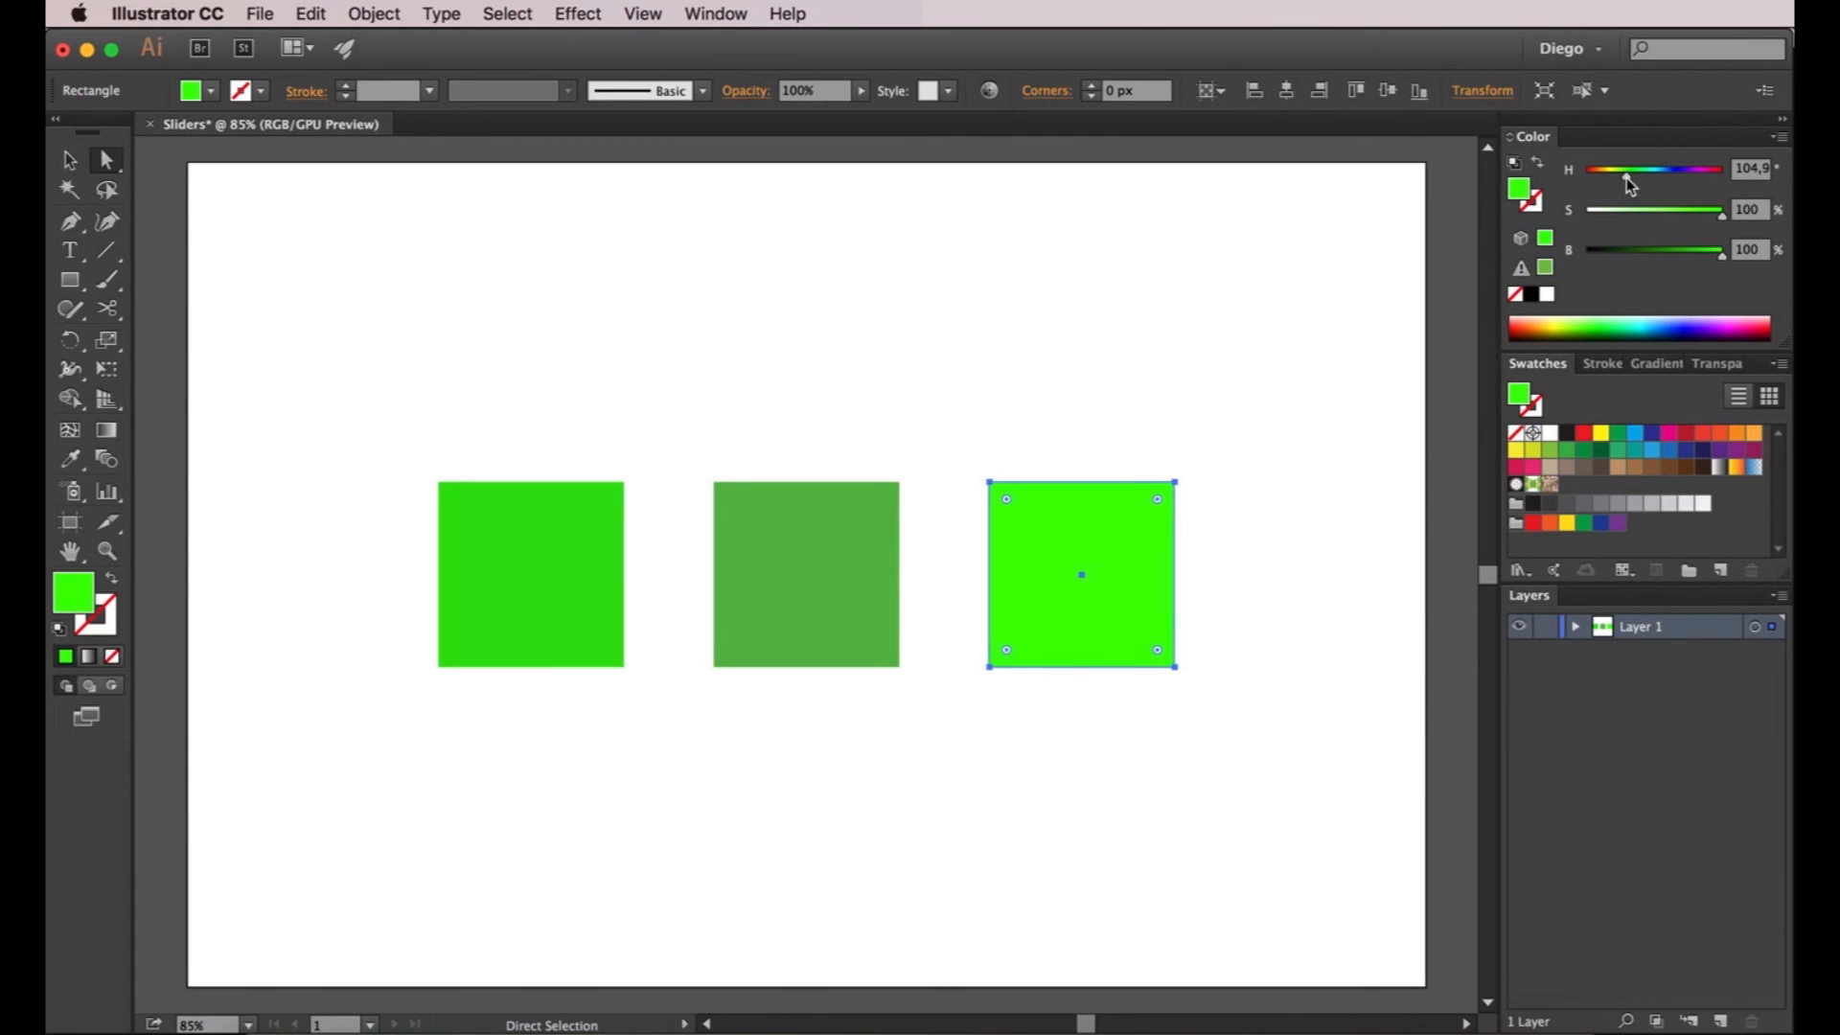
drag(1625, 176, 1631, 177)
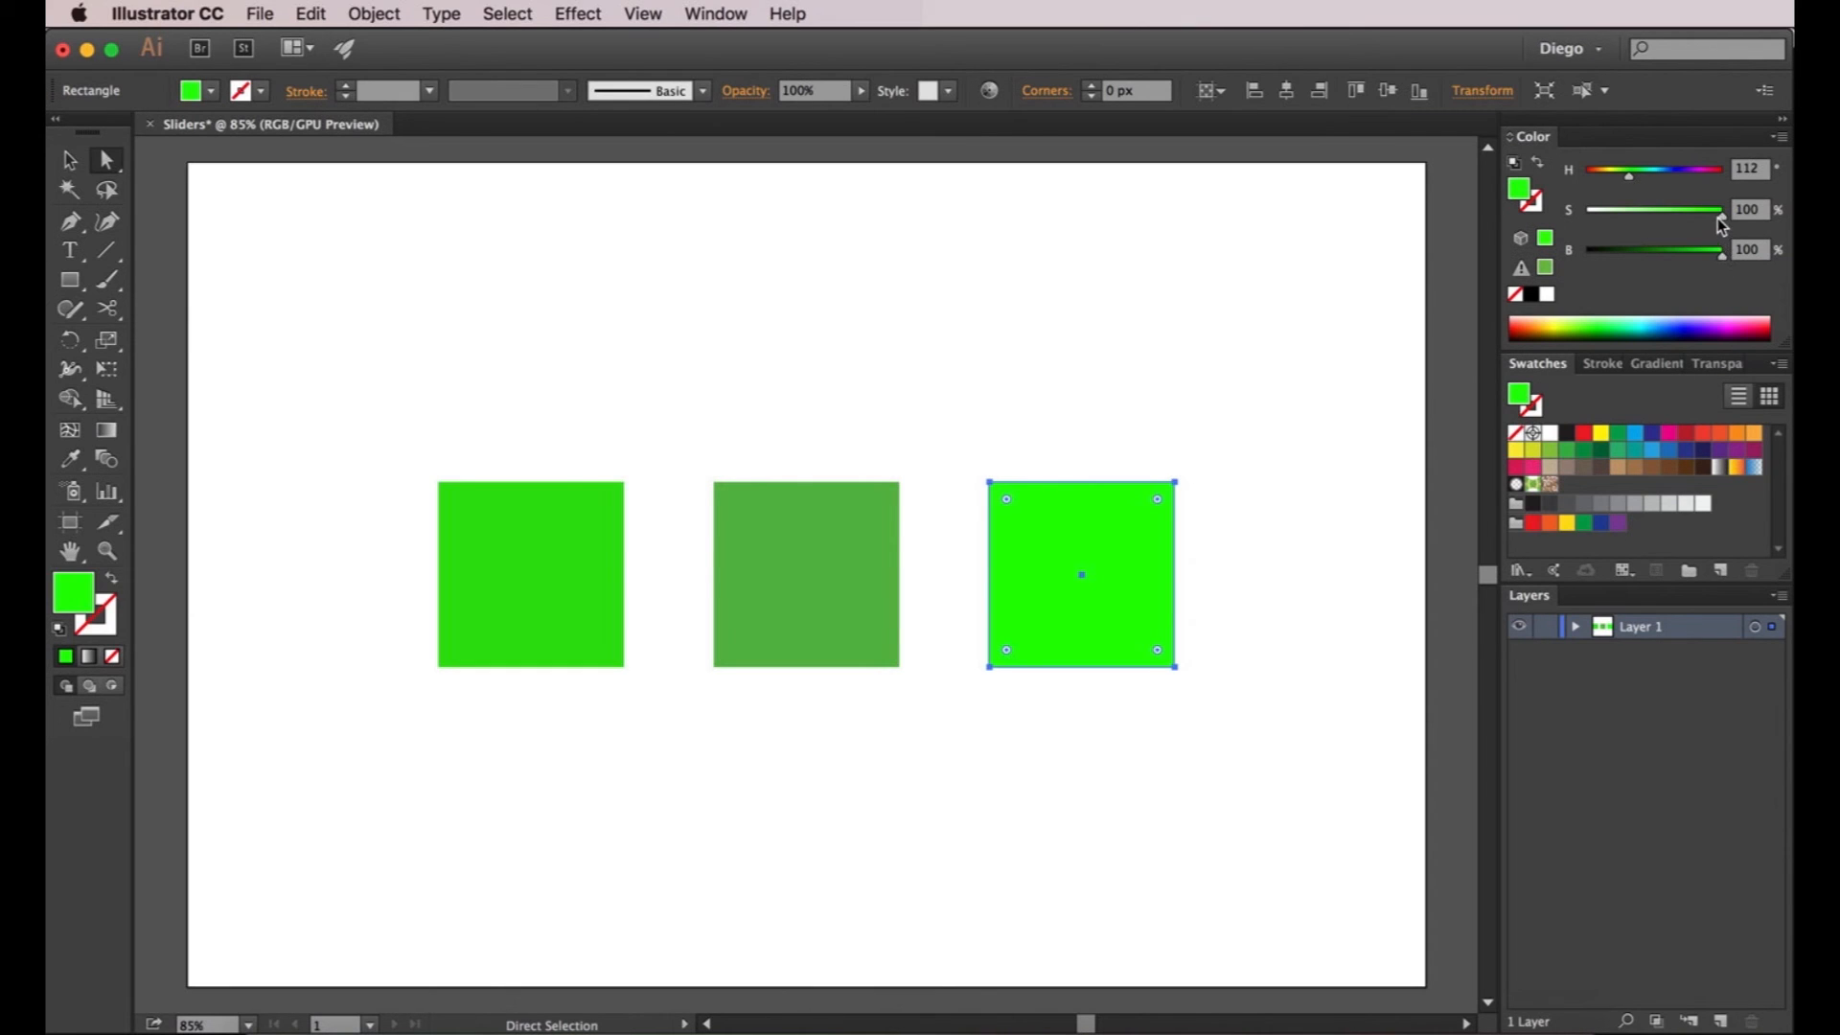
Try the third square's saturation at 0% and 80%, settle on about 50%, and deselect the square
mouse_move(1596, 219)
mouse_down()
mouse_move(1711, 215)
mouse_move(1583, 220)
mouse_up()
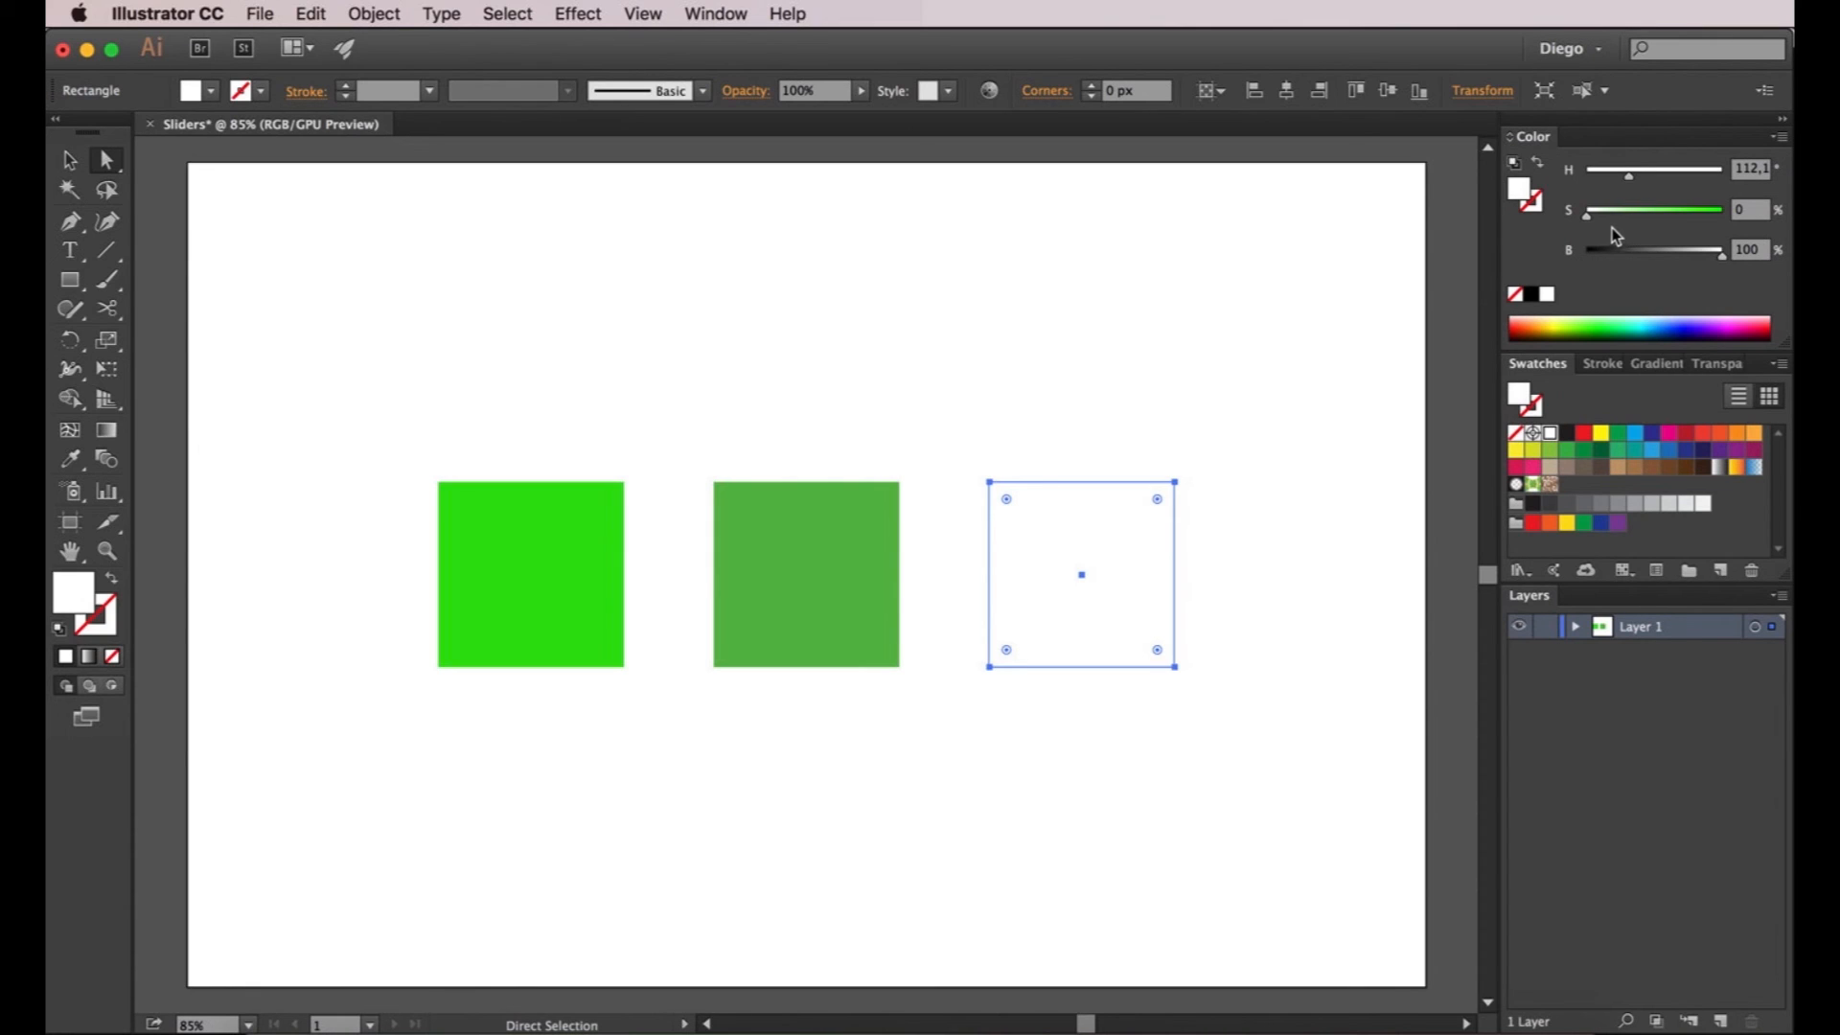
drag(1601, 215, 1694, 219)
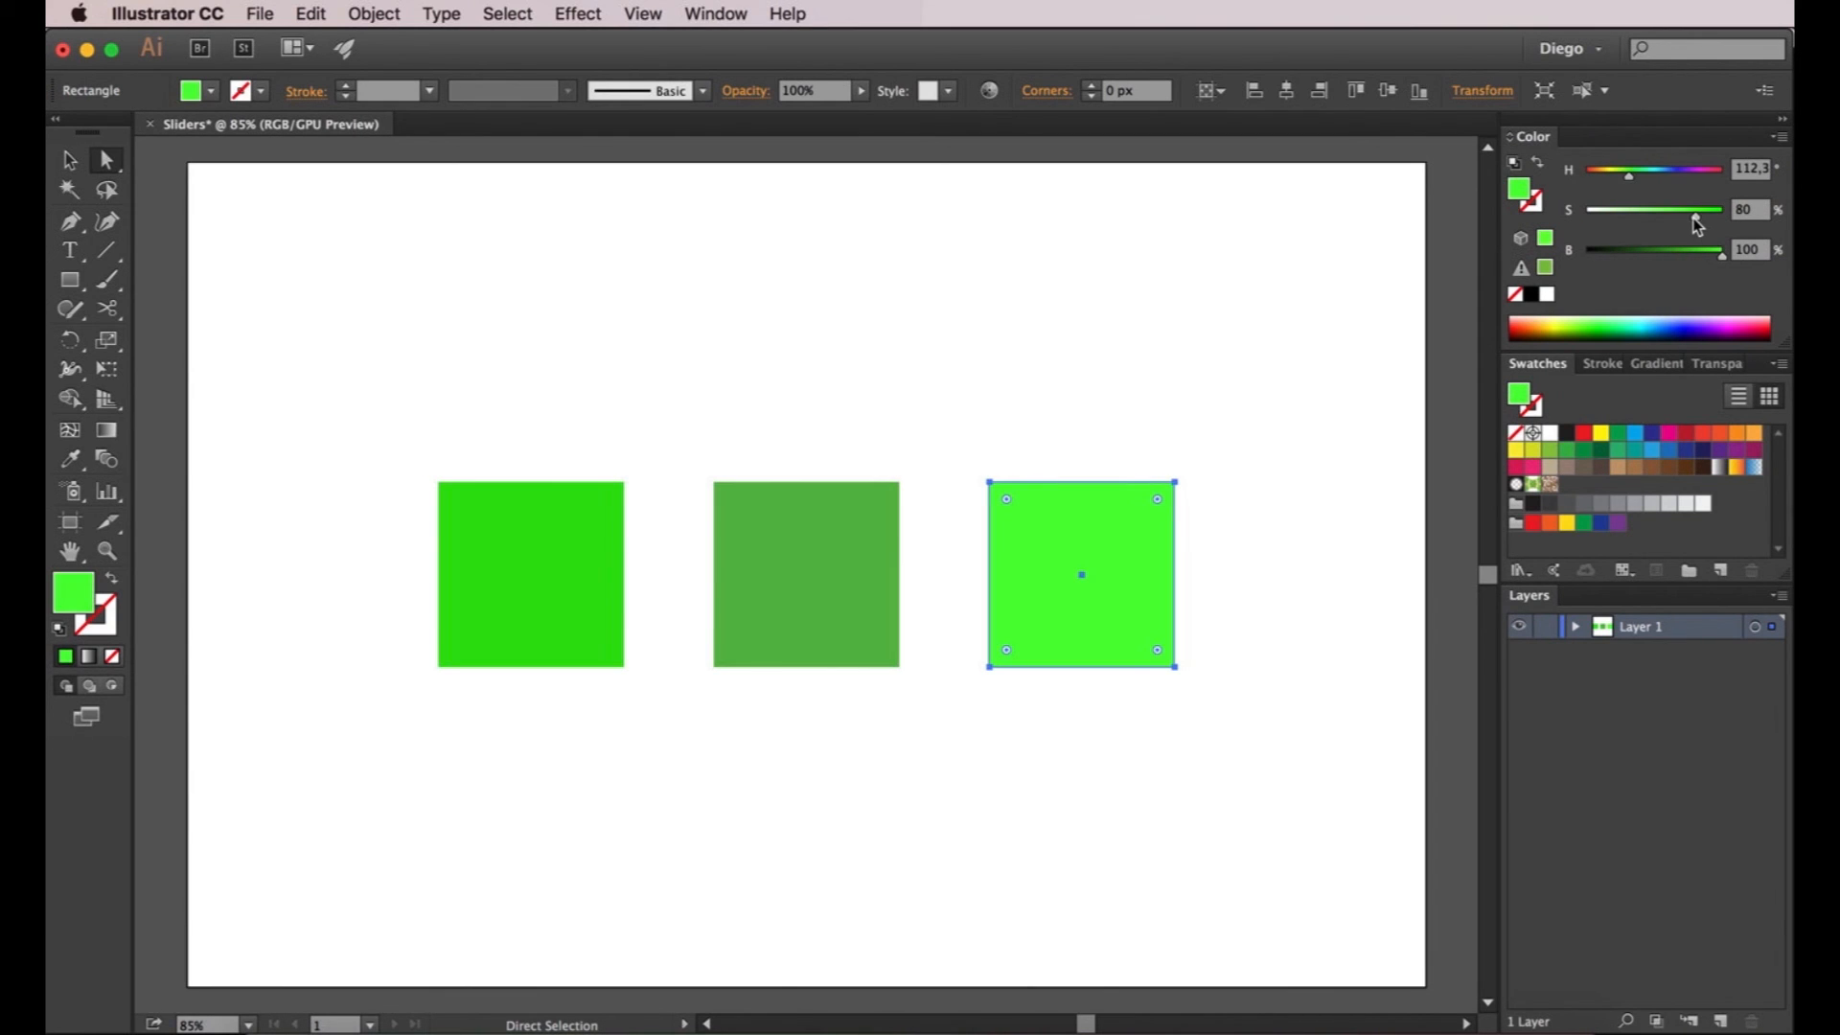
drag(1693, 218, 1682, 218)
drag(1692, 220, 1653, 213)
click(1289, 388)
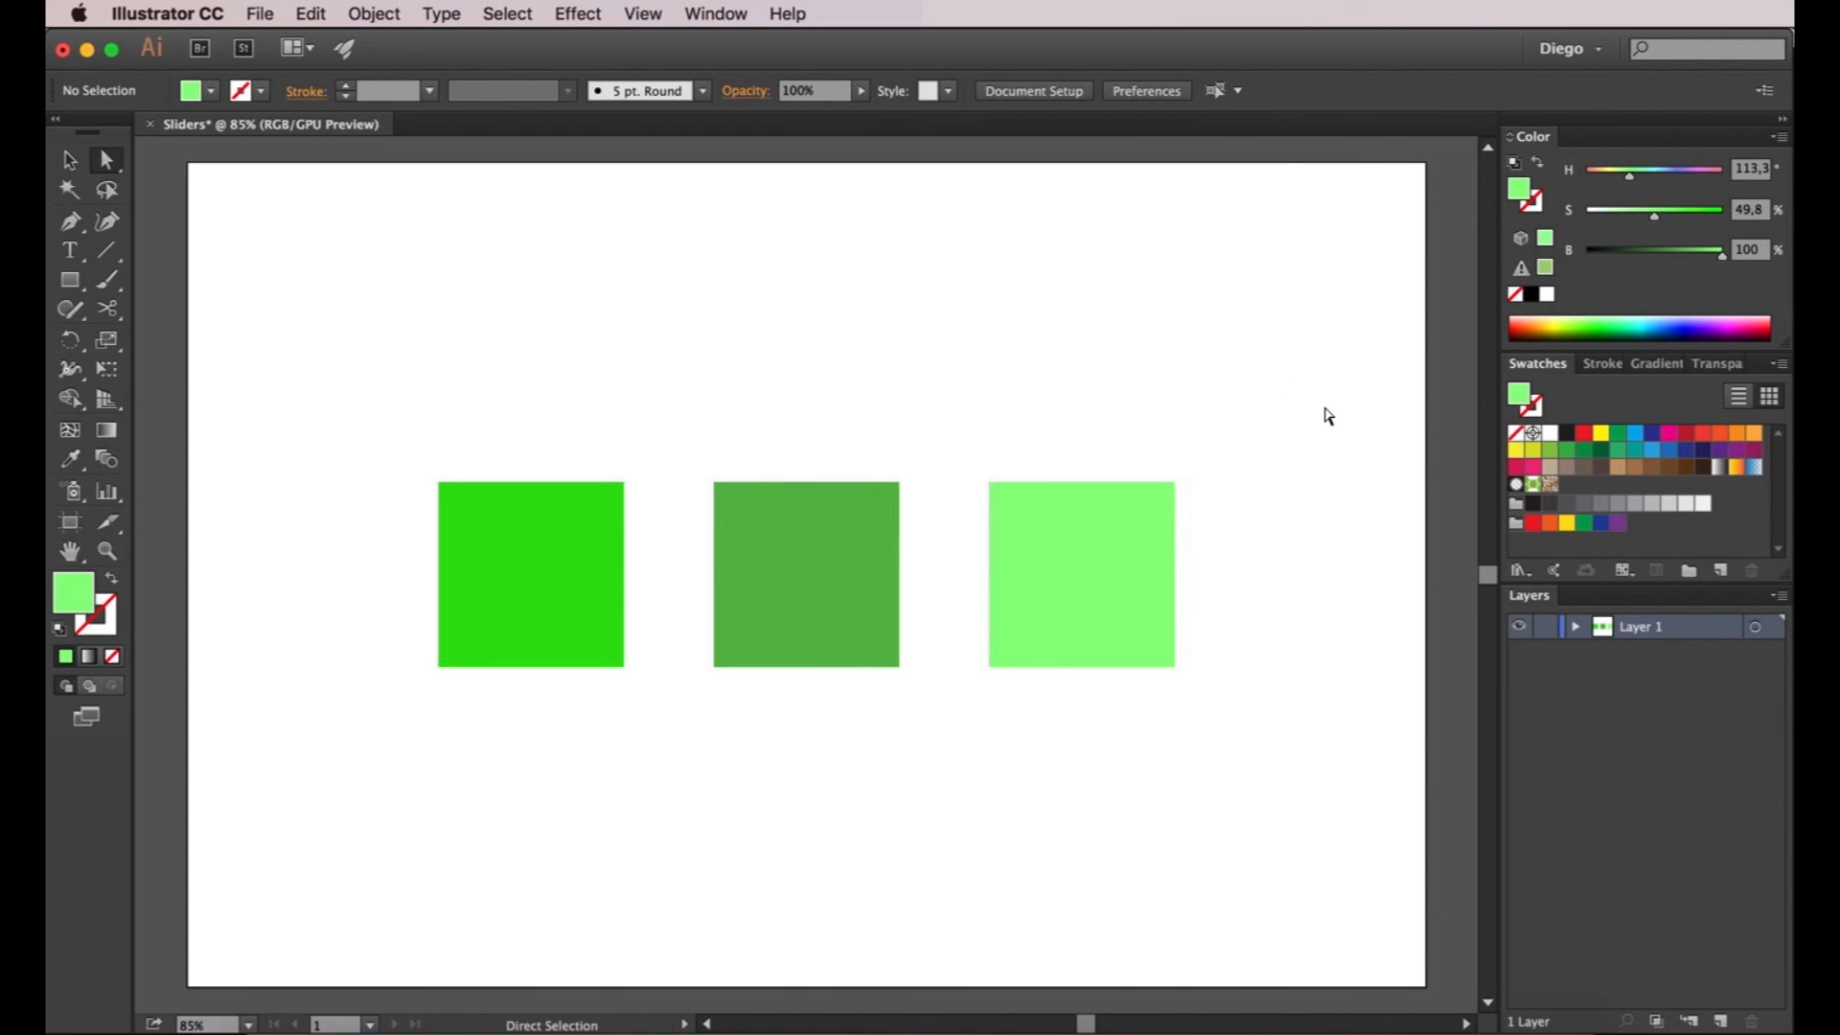
Reselect the third square, try a lower saturation, and raise it to about 75%
click(1081, 616)
drag(1655, 214, 1631, 213)
click(1279, 386)
click(1153, 573)
mouse_move(1666, 219)
mouse_down()
mouse_move(1716, 218)
mouse_move(1692, 223)
mouse_up()
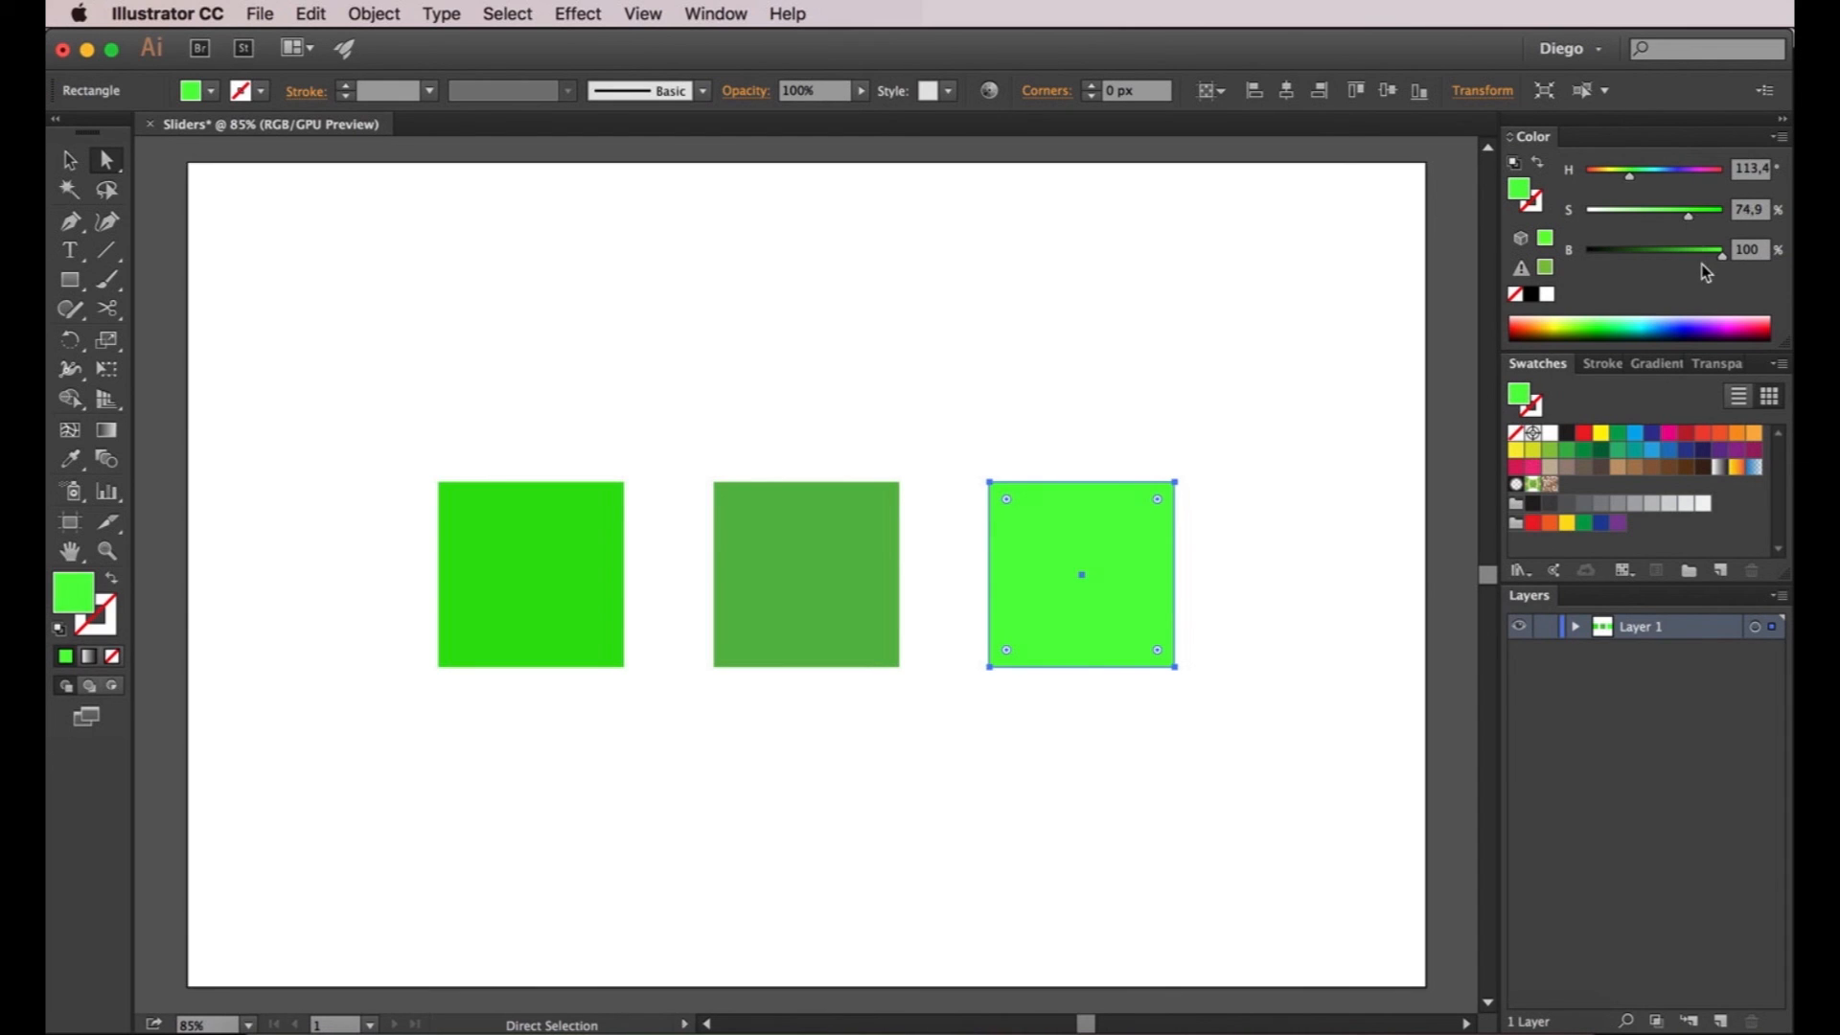
Reduce the third square's brightness to about 92% and leave the square deselected
mouse_move(1721, 260)
mouse_down()
mouse_move(1569, 260)
mouse_move(1735, 255)
mouse_up()
drag(1701, 257, 1716, 257)
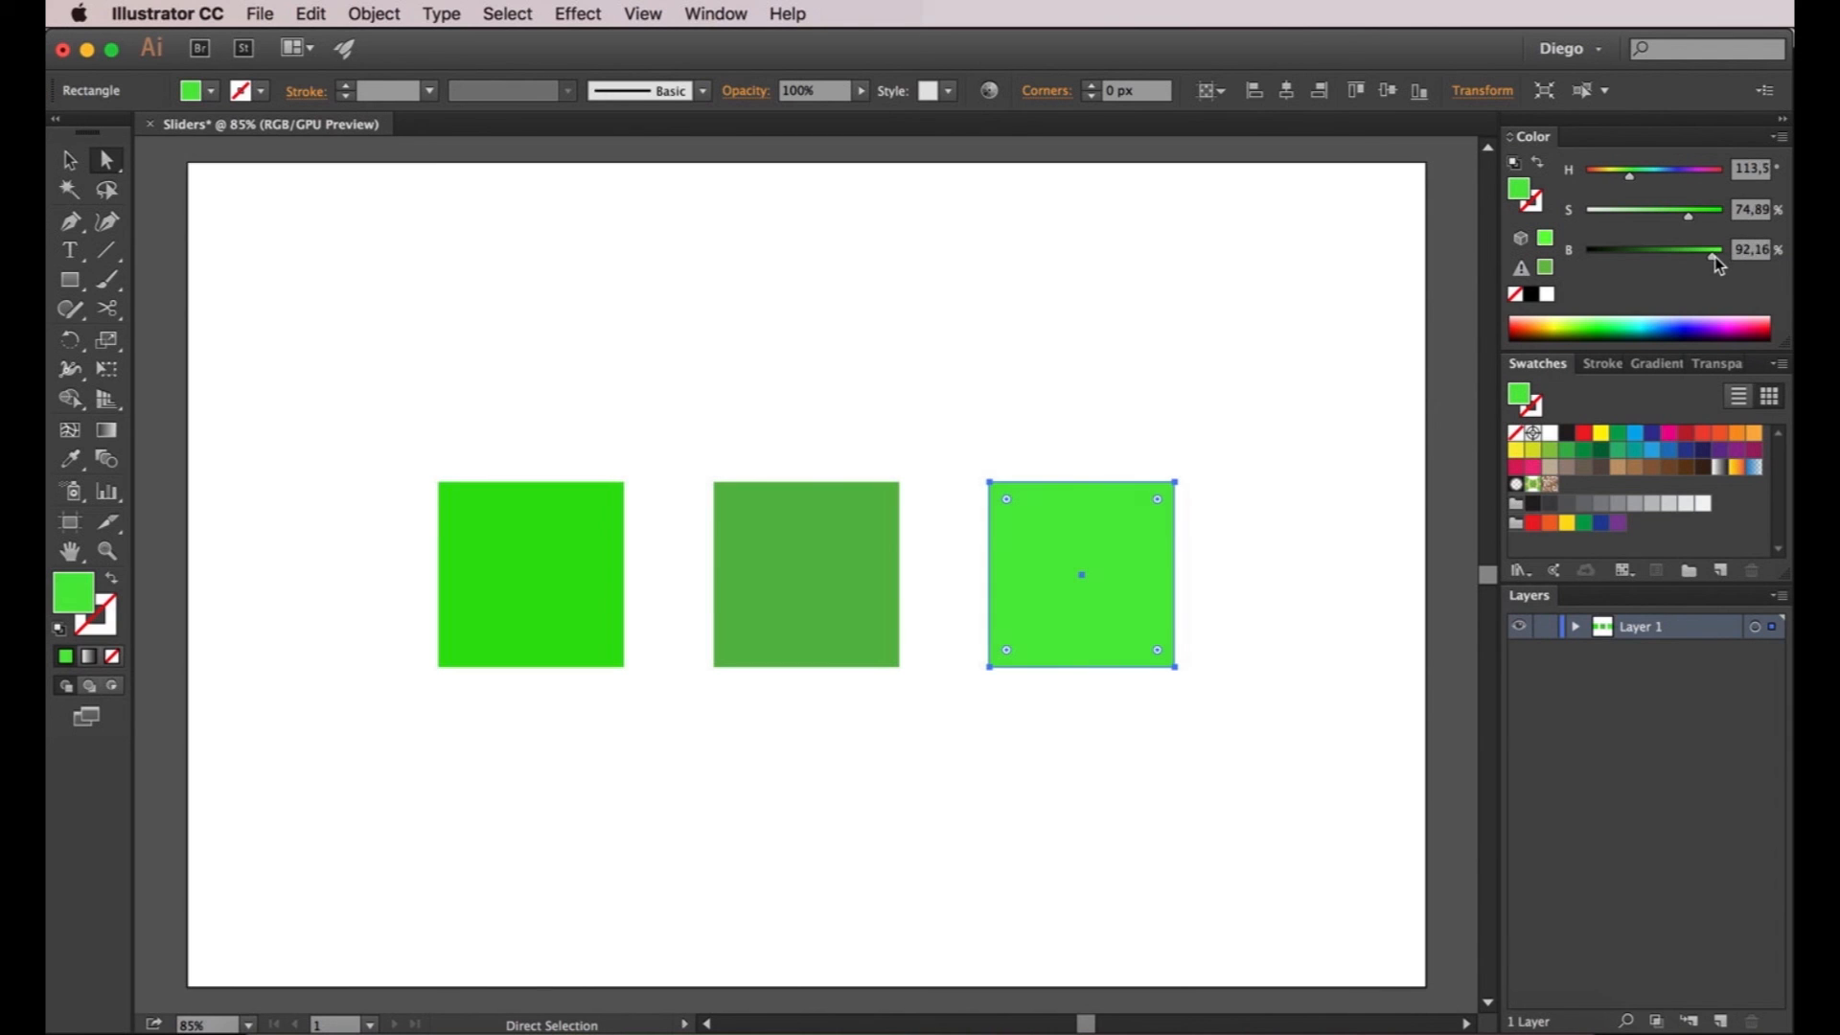
click(1294, 388)
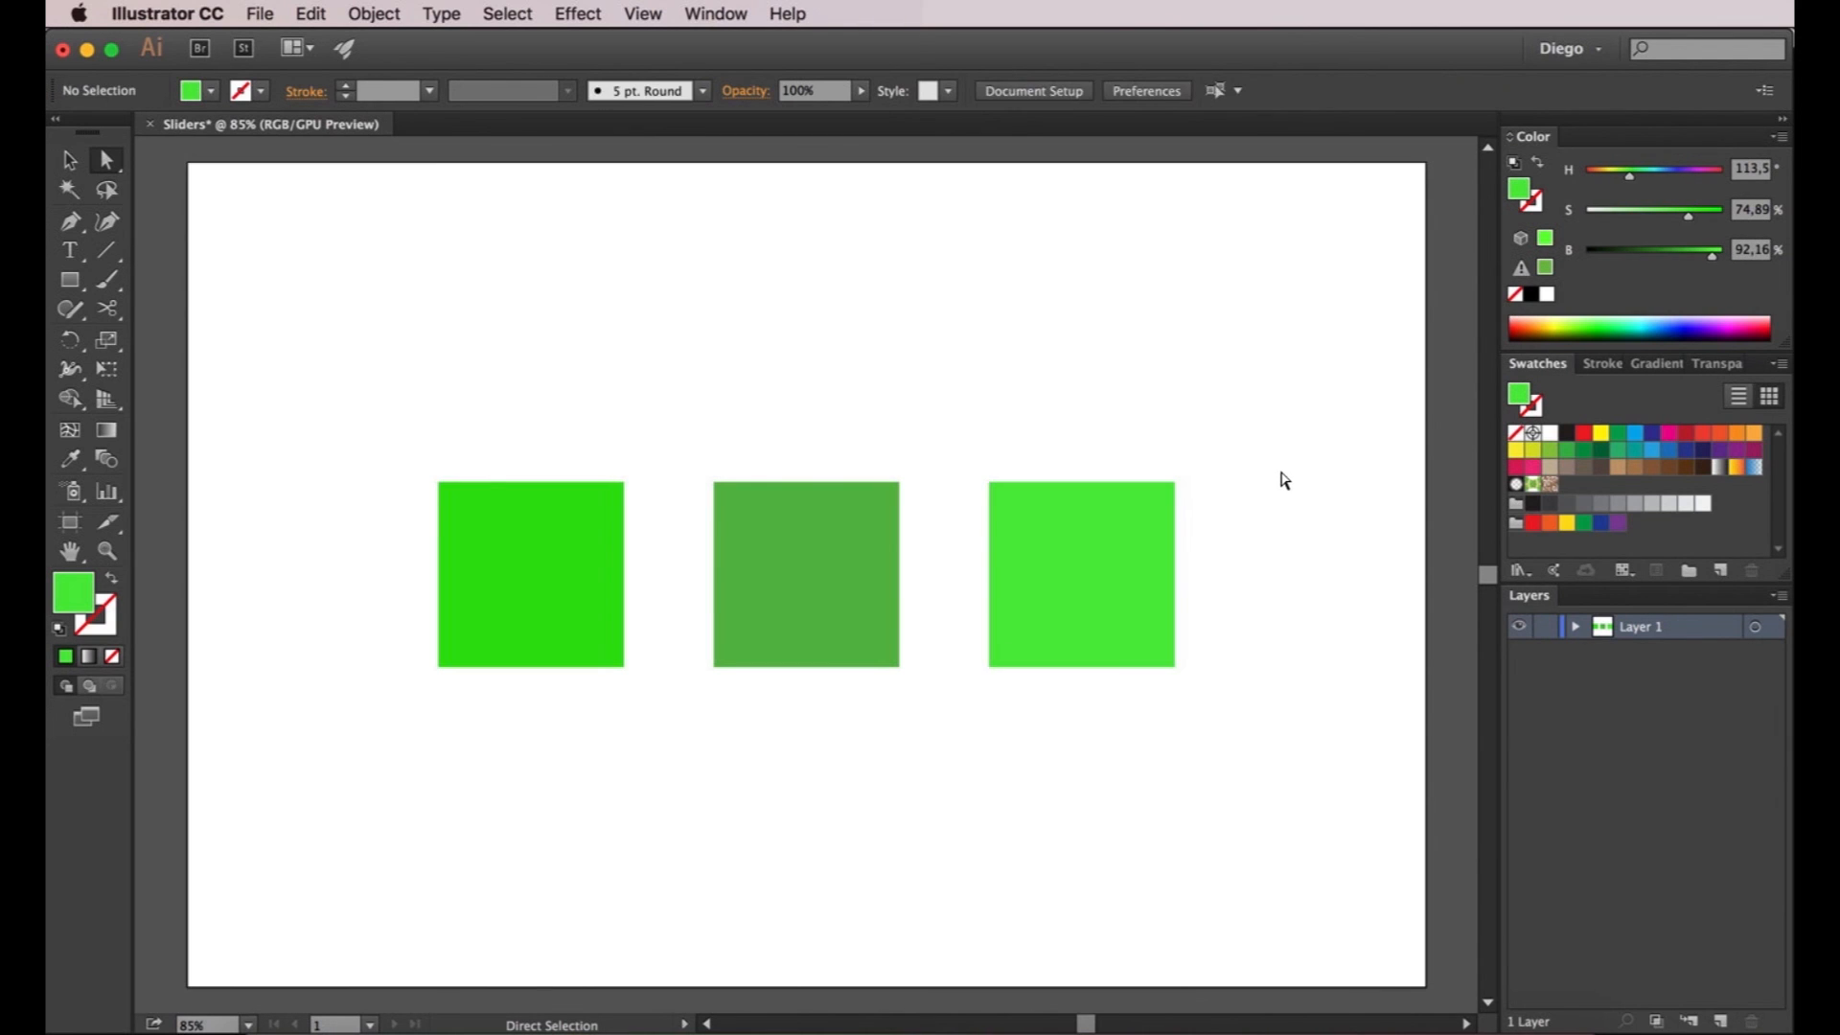
click(1150, 556)
click(1224, 470)
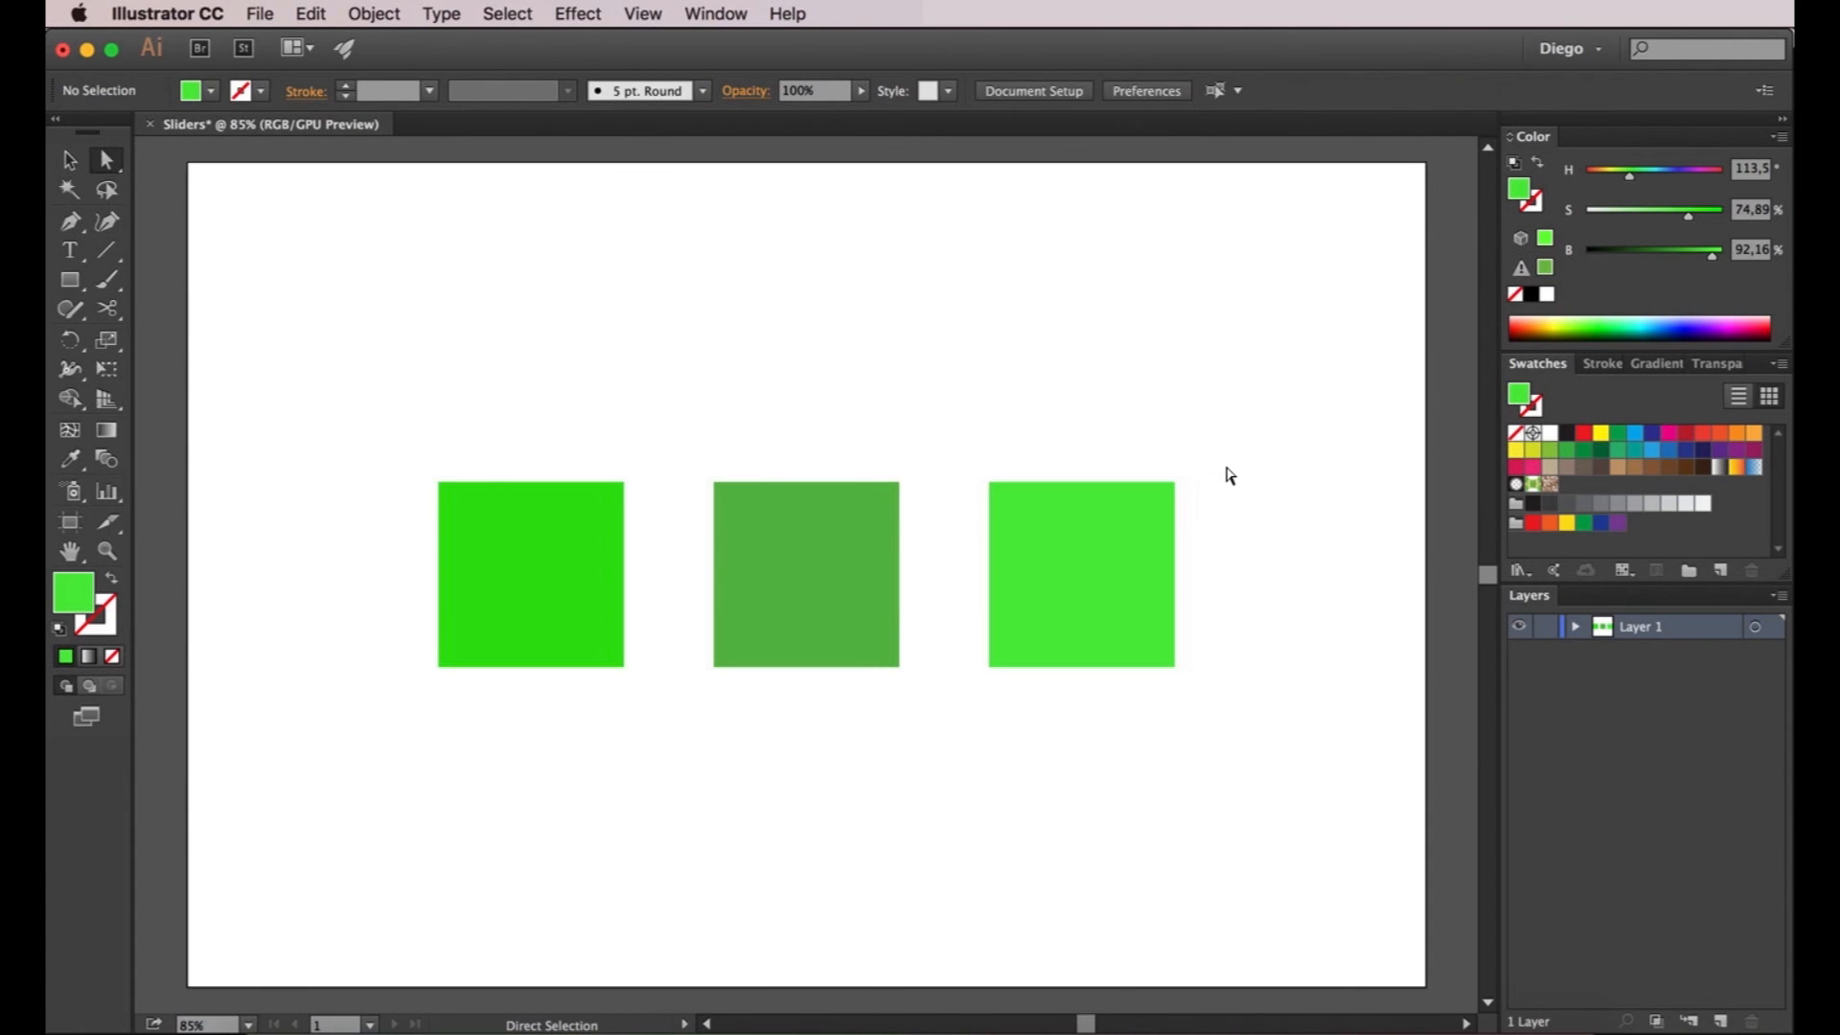